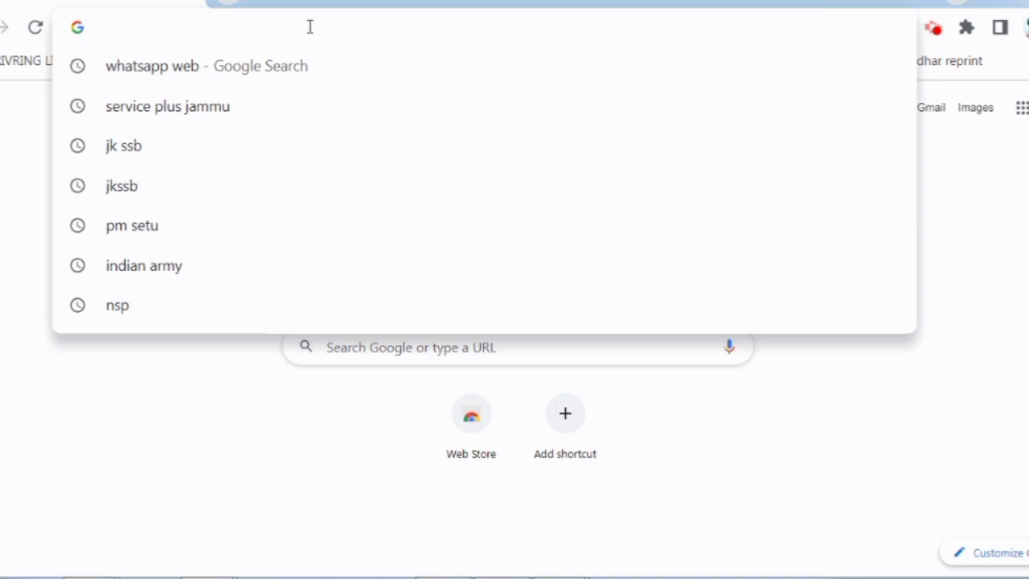
Step: Search Google for "service plus jammu" and open the login page of the jansugam.jk.gov.in ServicePlus site
{"action": "left_click", "coordinate": [227, 110]}
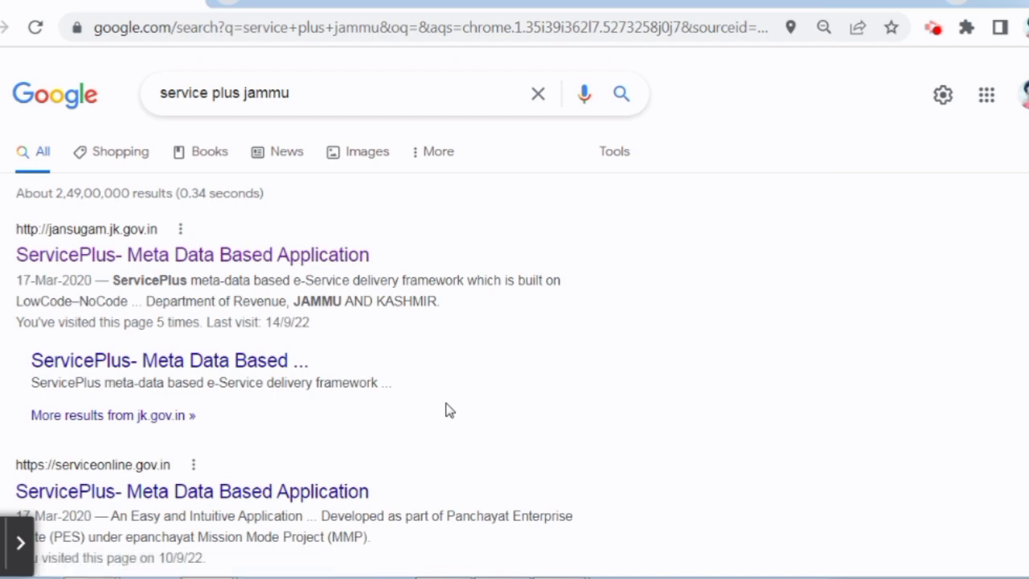
{"action": "left_click", "coordinate": [326, 259]}
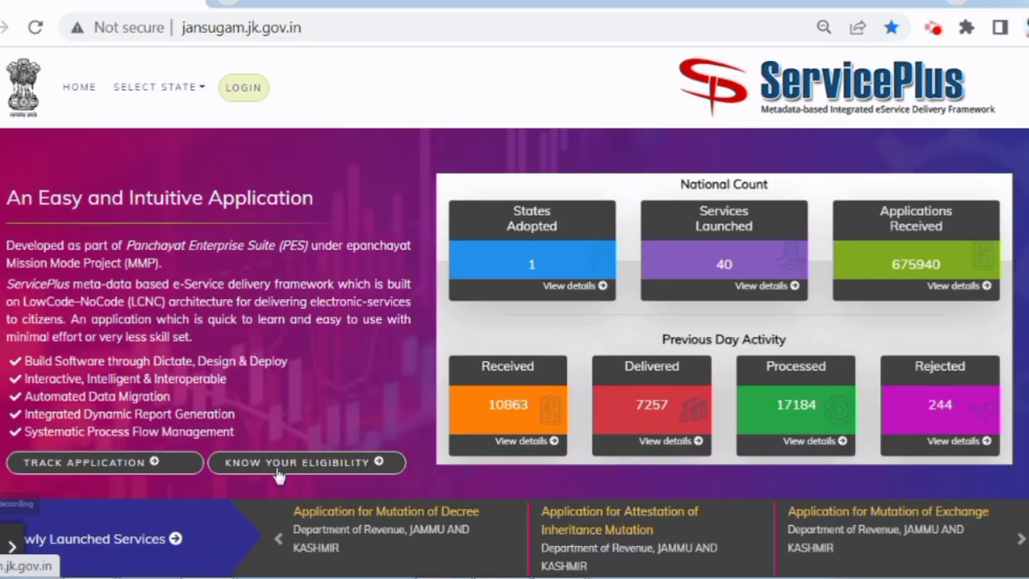
{"action": "scroll", "coordinate": [267, 380], "scroll_direction": "down", "scroll_amount": 3}
{"action": "scroll", "coordinate": [268, 380], "scroll_direction": "up", "scroll_amount": 3}
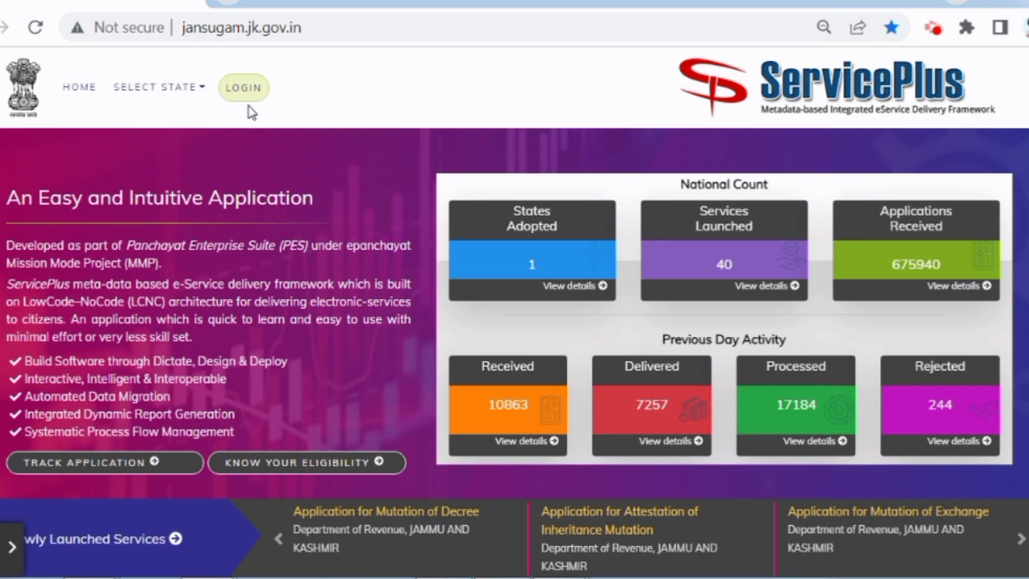
{"action": "left_click", "coordinate": [243, 88]}
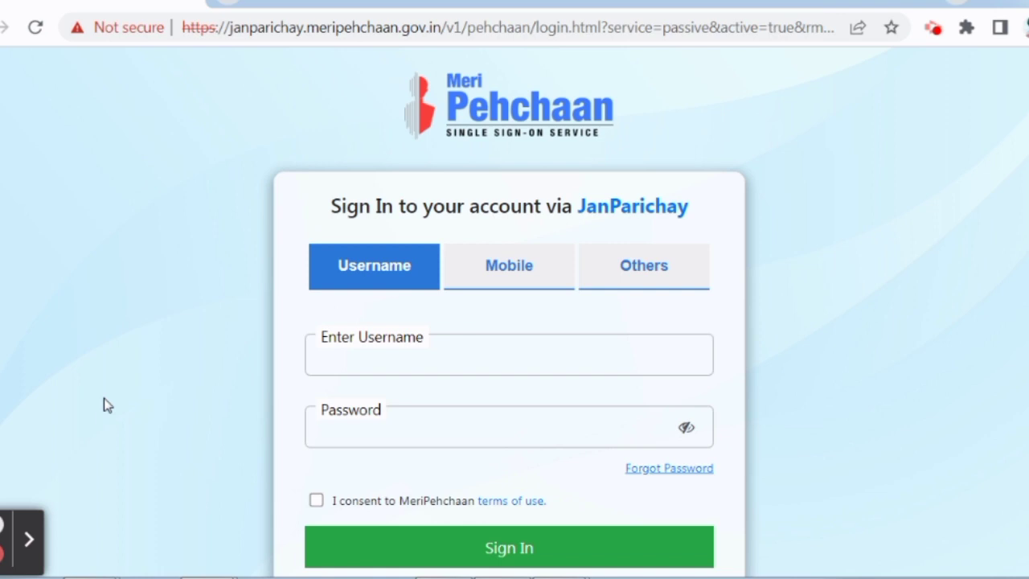
Step: Open the MeriPehchaan new-user sign-up form and set the gender to Male
{"action": "scroll", "coordinate": [107, 414], "scroll_direction": "down", "scroll_amount": 1}
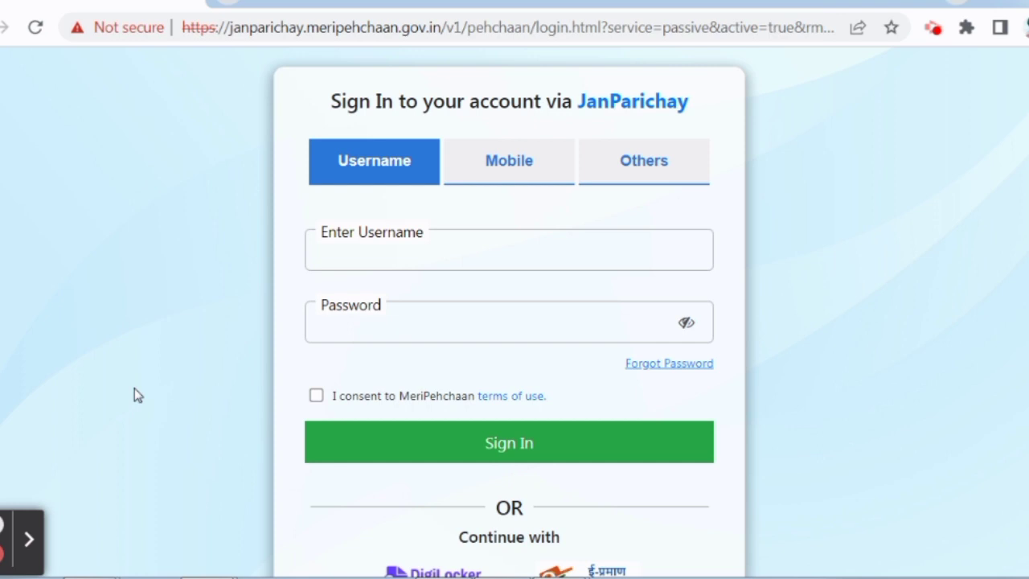
{"action": "scroll", "coordinate": [191, 343], "scroll_direction": "down", "scroll_amount": 1}
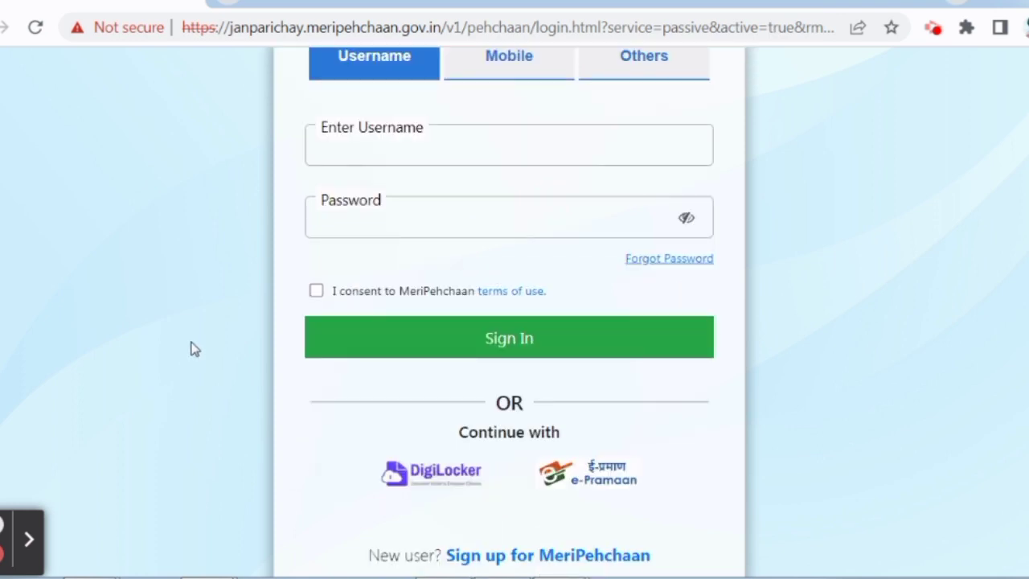
{"action": "scroll", "coordinate": [191, 348], "scroll_direction": "down", "scroll_amount": 1}
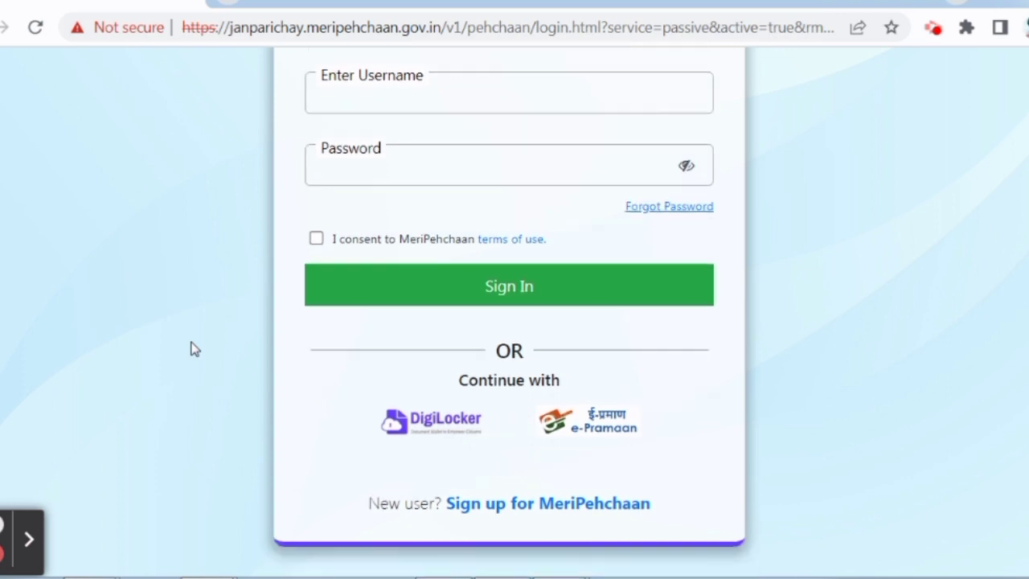
{"action": "left_click", "coordinate": [497, 511]}
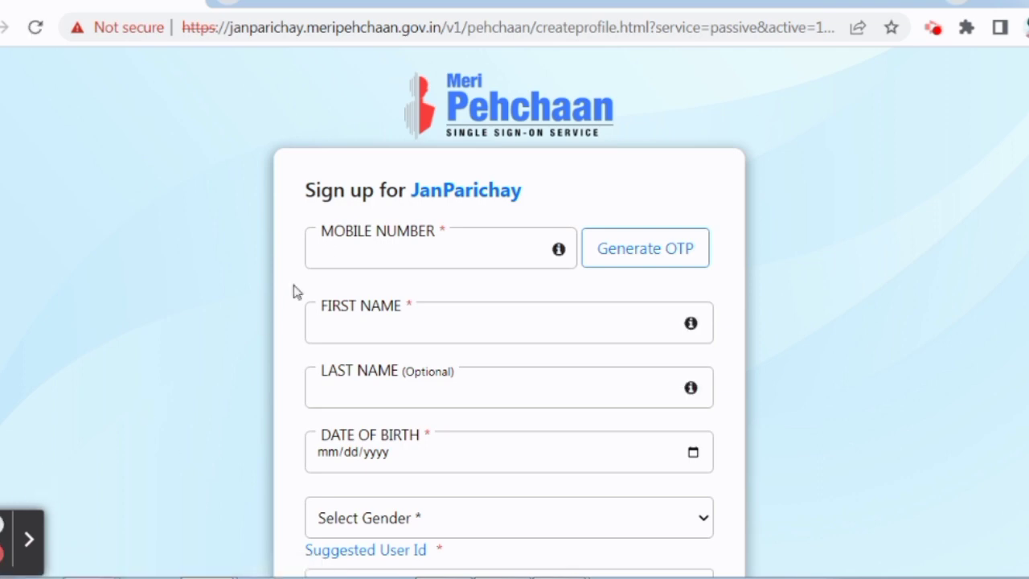
{"action": "scroll", "coordinate": [361, 237], "scroll_direction": "down", "scroll_amount": 1}
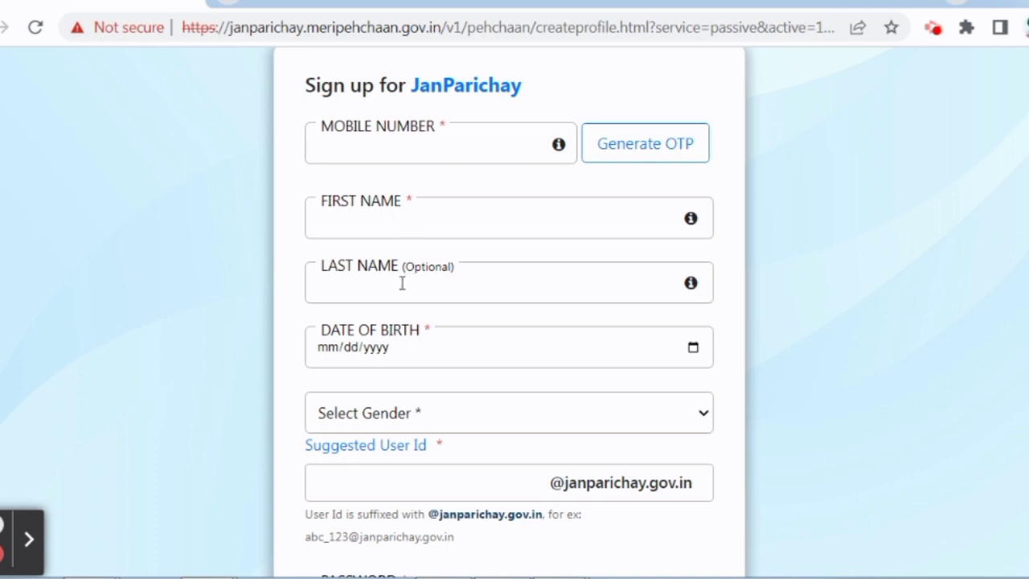
{"action": "scroll", "coordinate": [402, 283], "scroll_direction": "down", "scroll_amount": 1}
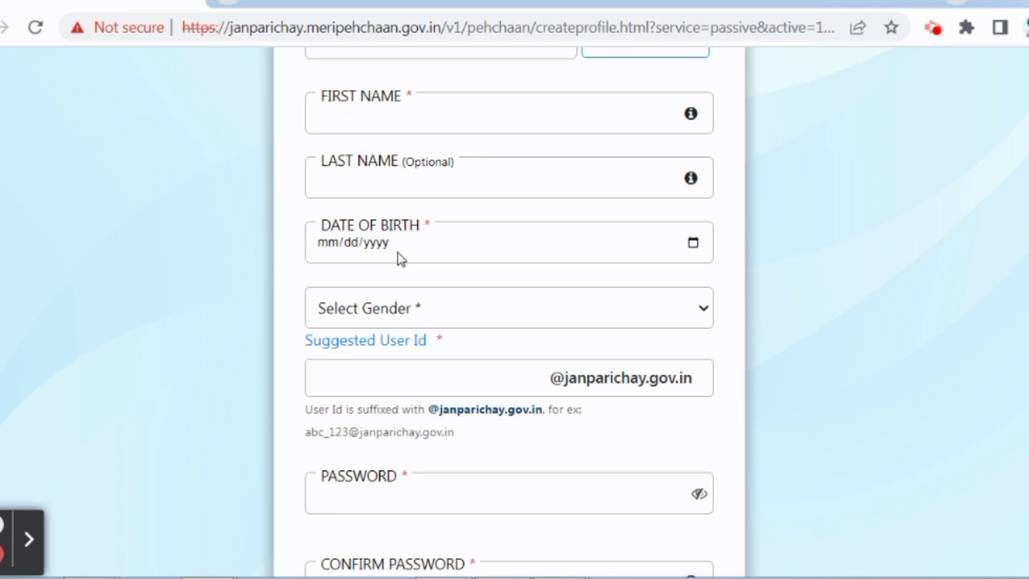
{"action": "left_click", "coordinate": [397, 310]}
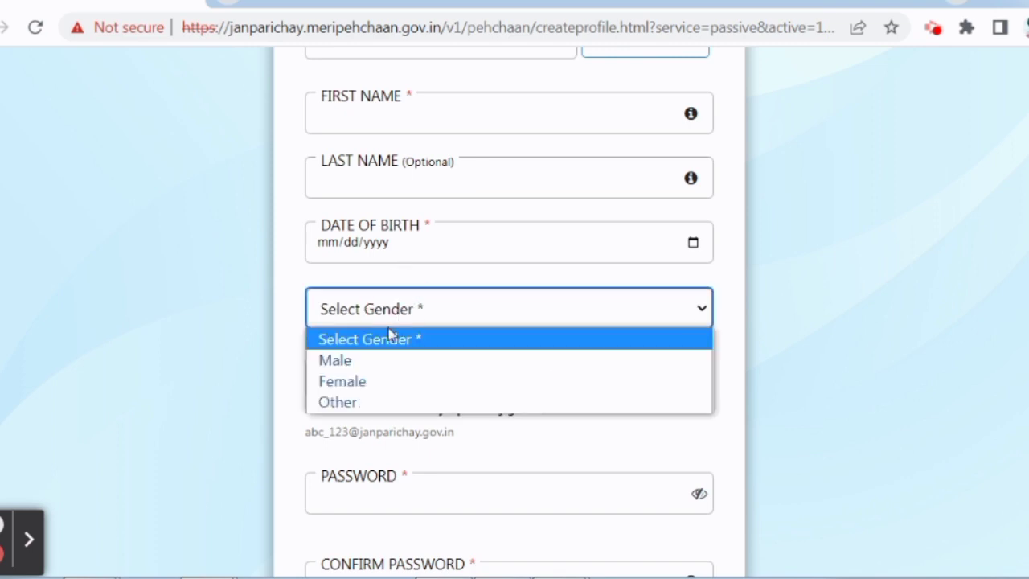
{"action": "left_click", "coordinate": [374, 361]}
Step: Fill in the sign-up form's user ID with the first of the suggested IDs
{"action": "scroll", "coordinate": [375, 354], "scroll_direction": "down", "scroll_amount": 1}
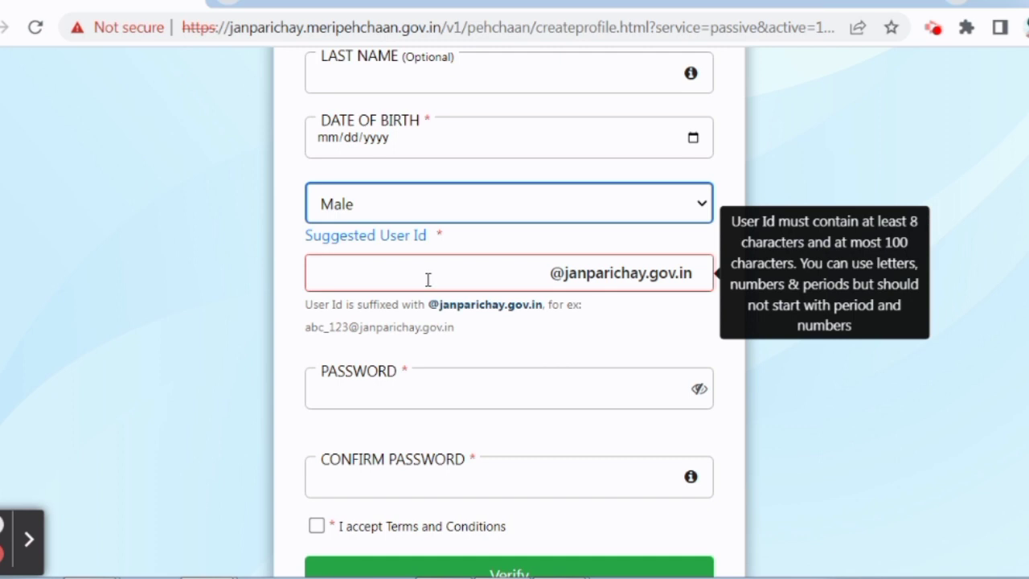
{"action": "scroll", "coordinate": [427, 279], "scroll_direction": "down", "scroll_amount": 1}
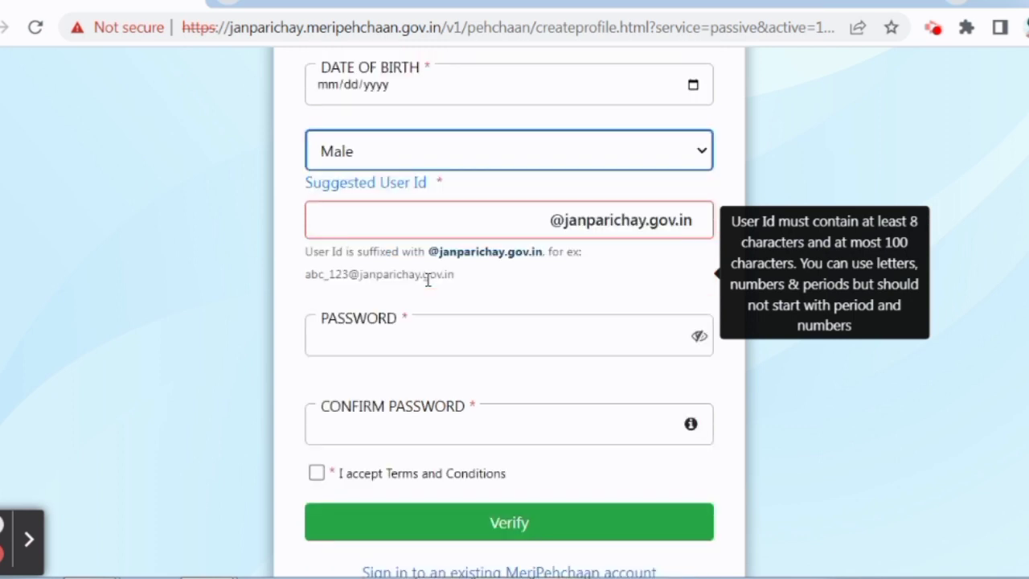
{"action": "scroll", "coordinate": [412, 240], "scroll_direction": "up", "scroll_amount": 1}
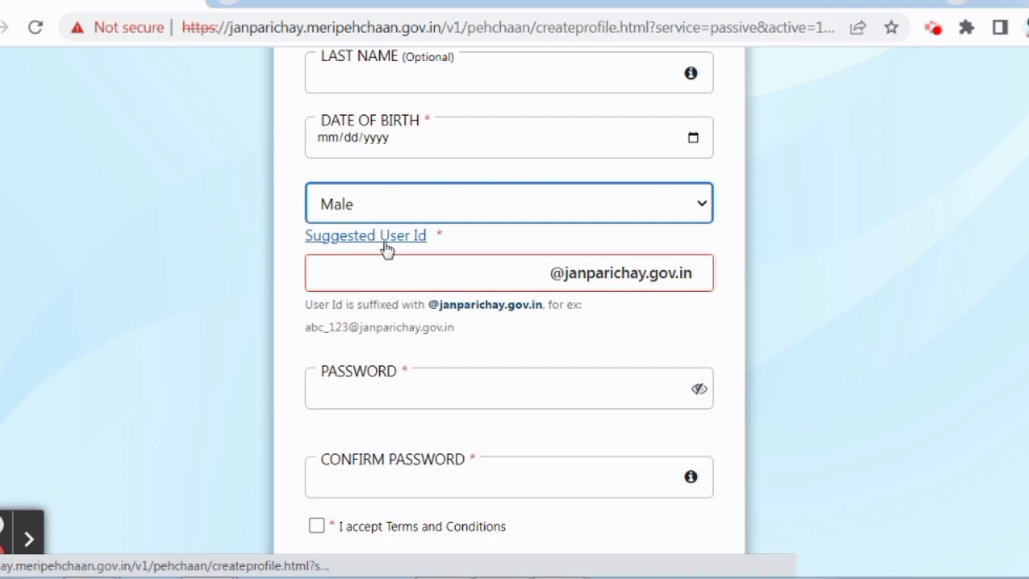
{"action": "left_click", "coordinate": [386, 248]}
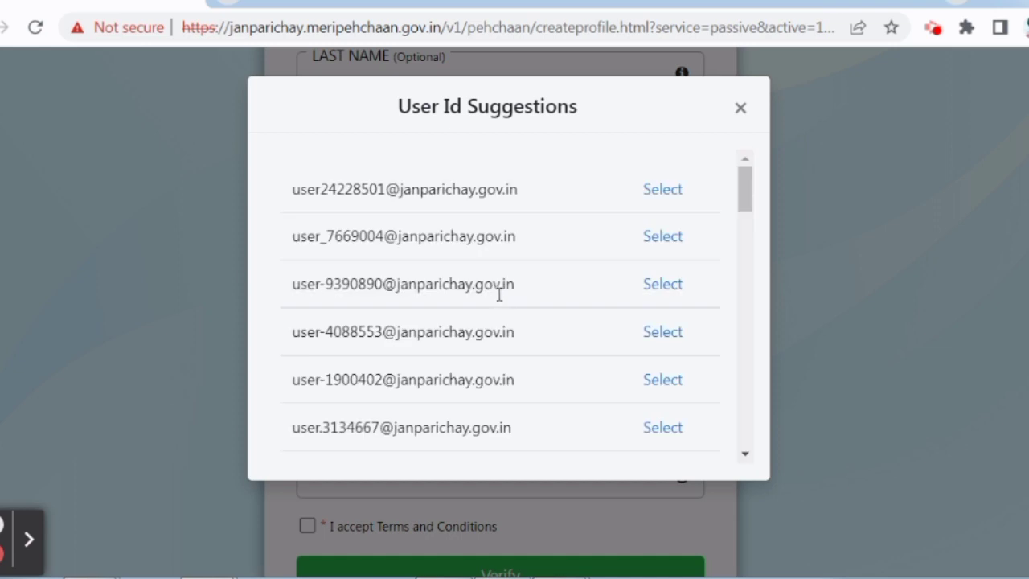
{"action": "scroll", "coordinate": [447, 295], "scroll_direction": "down", "scroll_amount": 2}
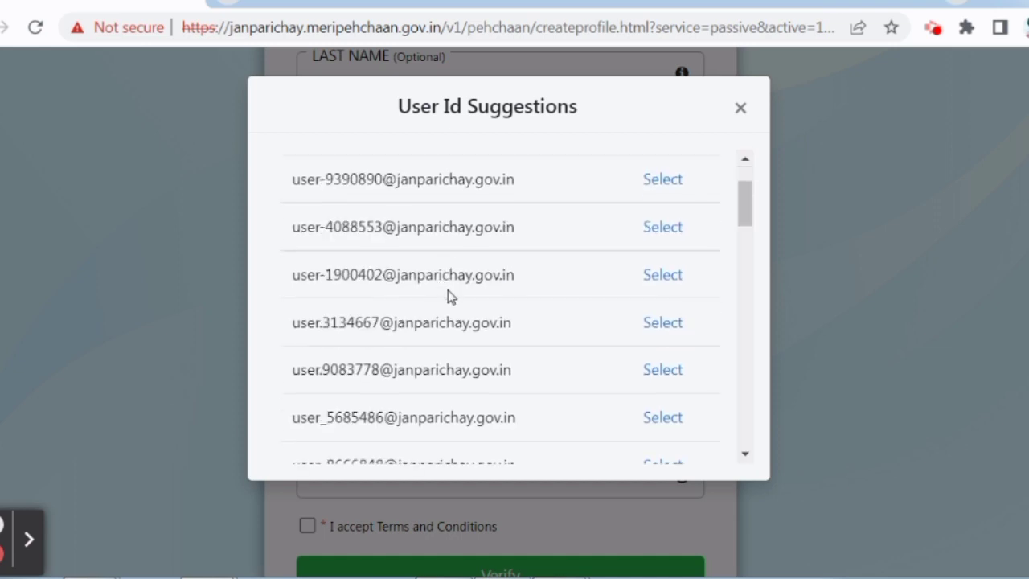
{"action": "scroll", "coordinate": [457, 306], "scroll_direction": "up", "scroll_amount": 2}
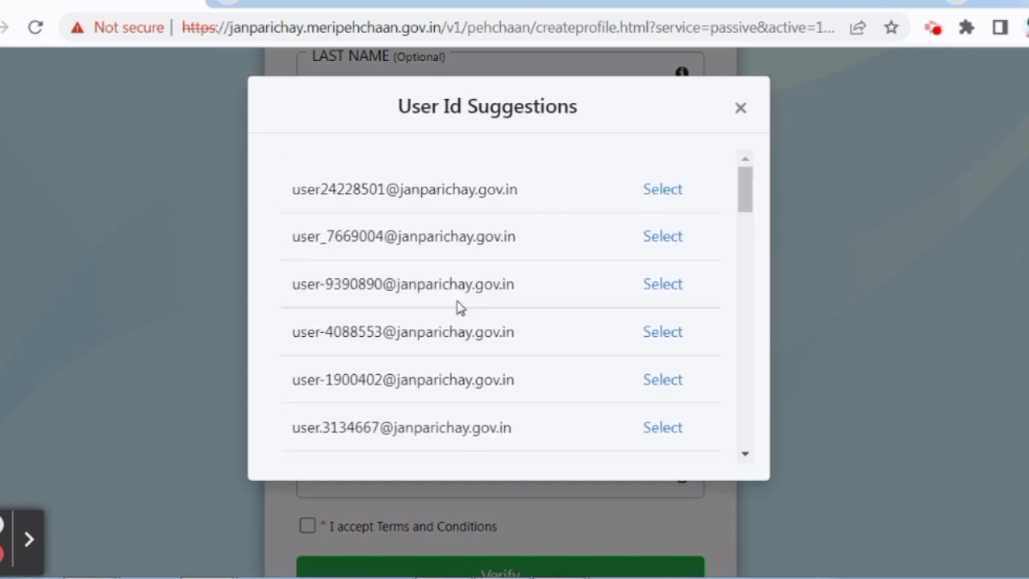
{"action": "left_click", "coordinate": [647, 193]}
{"action": "scroll", "coordinate": [450, 341], "scroll_direction": "down", "scroll_amount": 1}
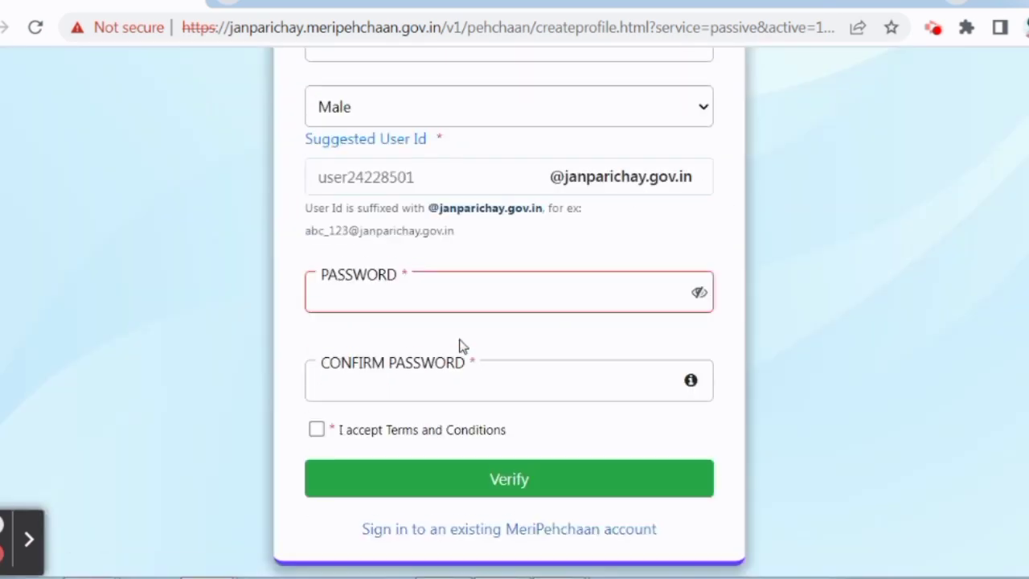
Step: Review the sign-up form's required fields, from the mobile number and OTP down to the password and terms
{"action": "left_click", "coordinate": [489, 278]}
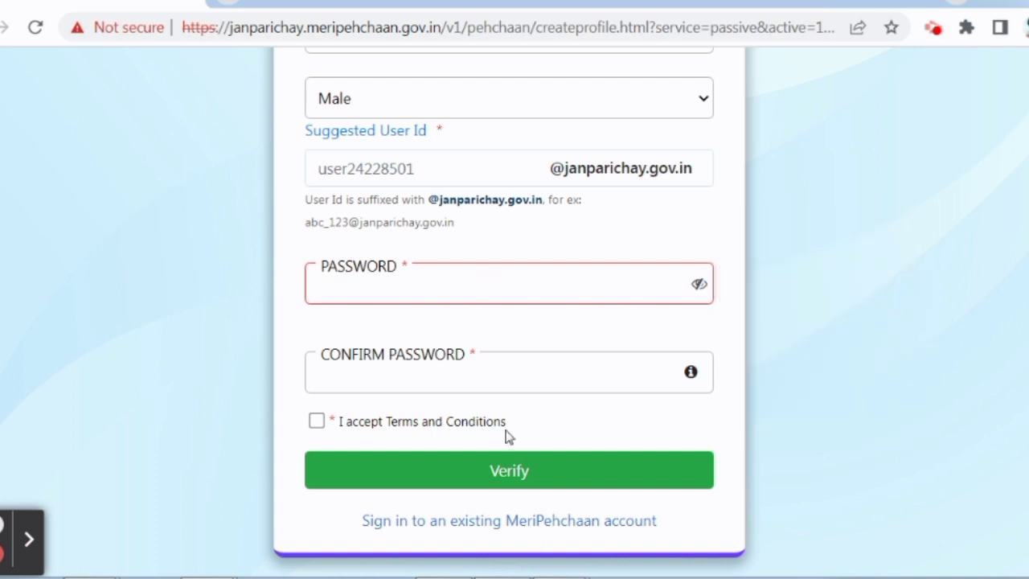
{"action": "scroll", "coordinate": [96, 396], "scroll_direction": "up", "scroll_amount": 4}
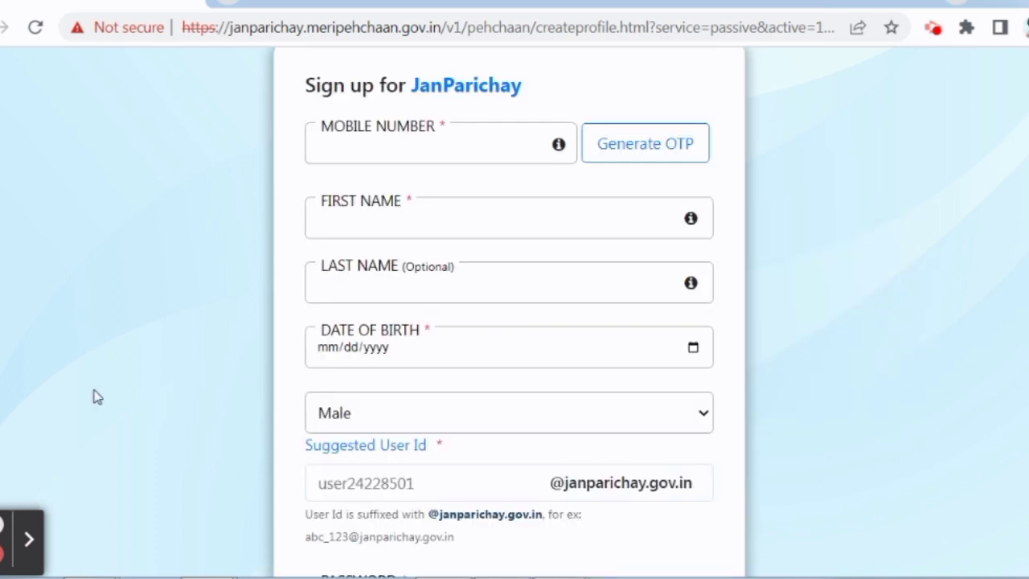
{"action": "scroll", "coordinate": [108, 373], "scroll_direction": "down", "scroll_amount": 3}
{"action": "scroll", "coordinate": [174, 349], "scroll_direction": "up", "scroll_amount": 4}
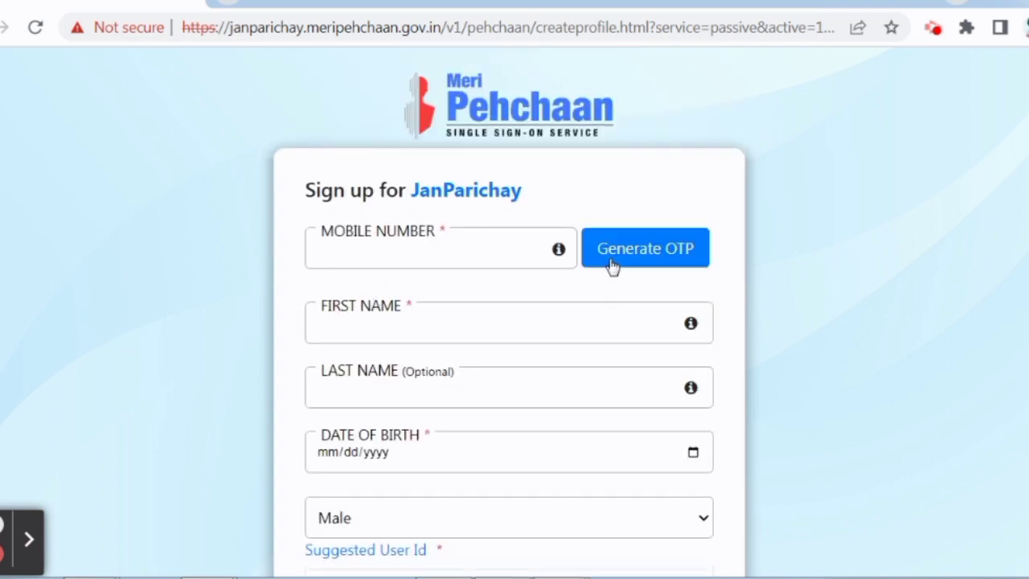
{"action": "scroll", "coordinate": [562, 265], "scroll_direction": "down", "scroll_amount": 1}
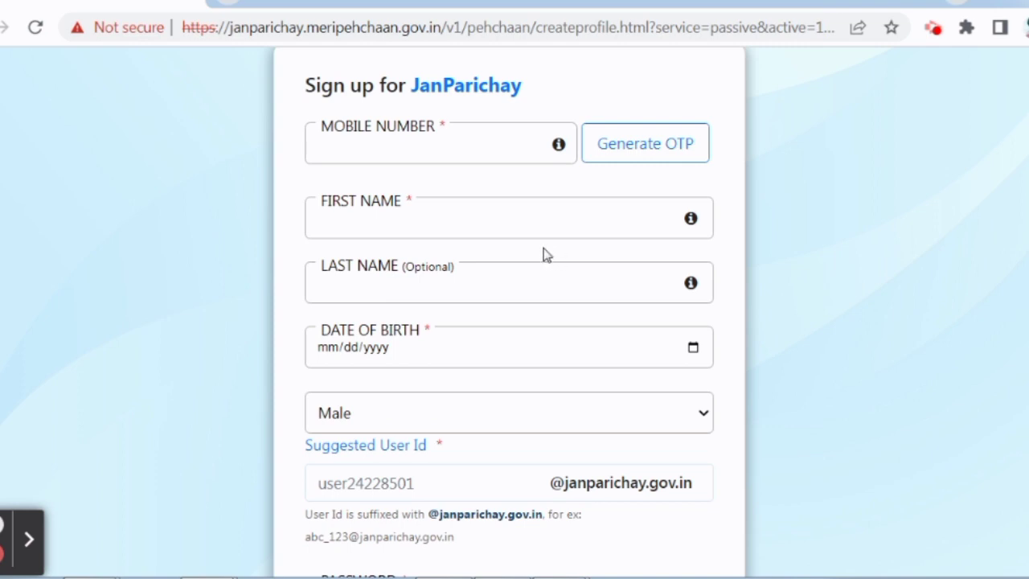
{"action": "scroll", "coordinate": [544, 254], "scroll_direction": "down", "scroll_amount": 4}
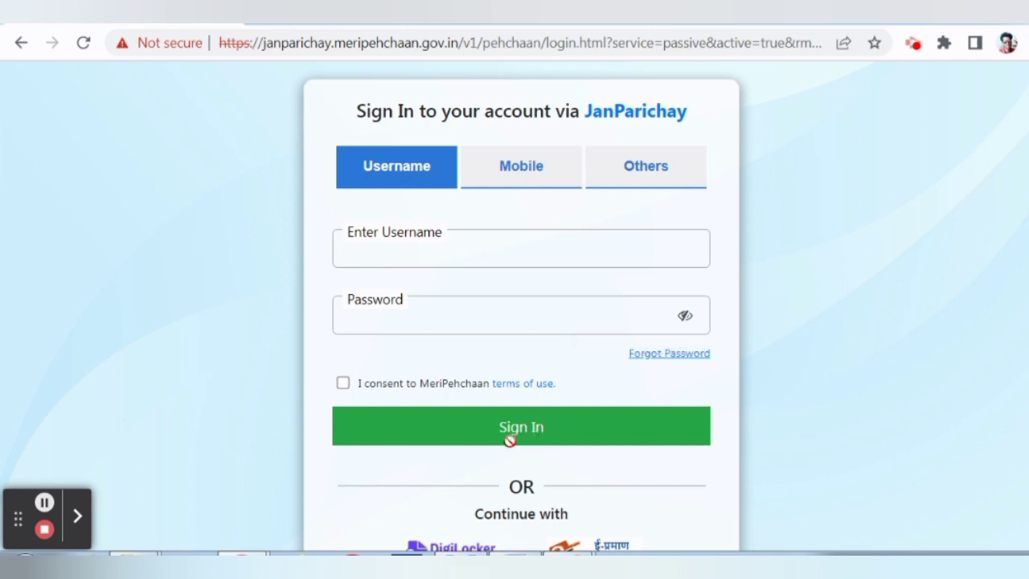
Step: Choose mobile-number sign-in with Password Less Authentication and consent to the MeriPehchaan terms of use
{"action": "left_click", "coordinate": [504, 186]}
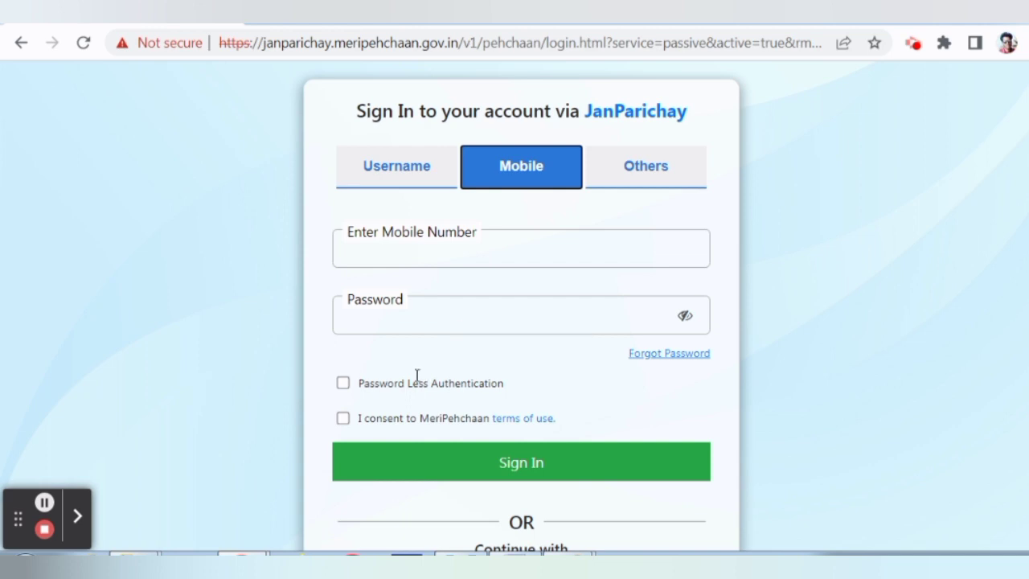
{"action": "left_click", "coordinate": [343, 387]}
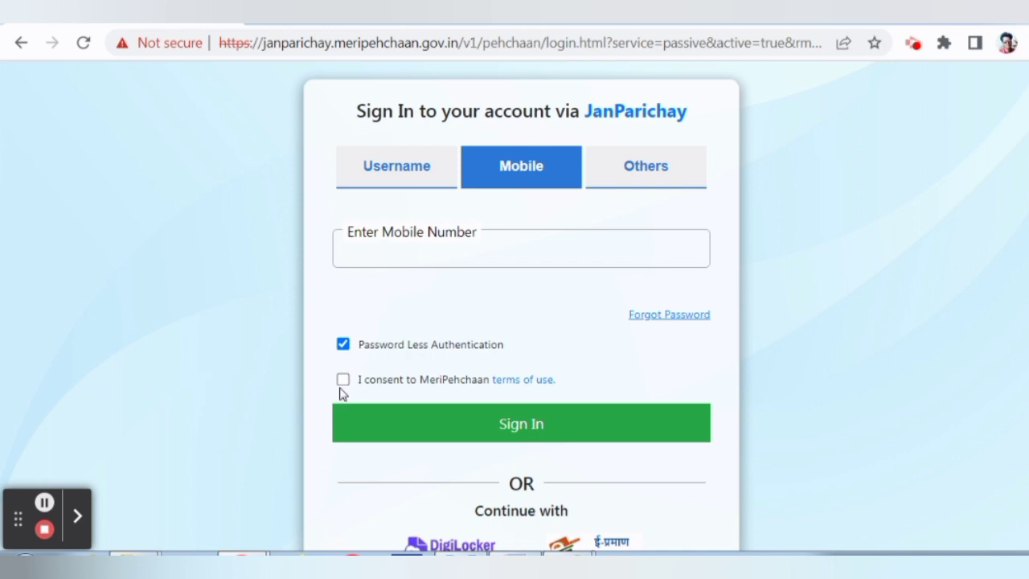
{"action": "left_click", "coordinate": [343, 382]}
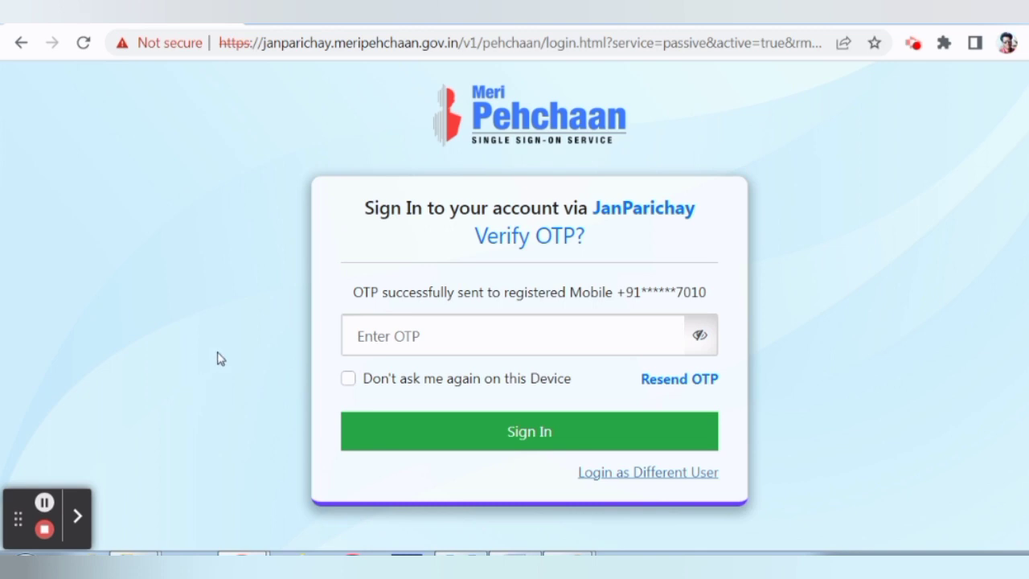
{"action": "left_click", "coordinate": [44, 502]}
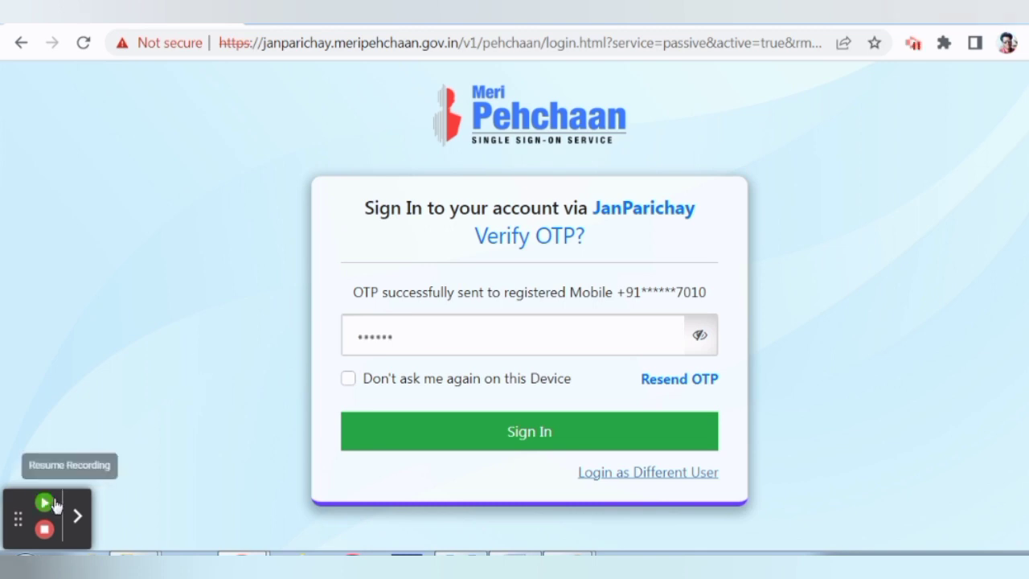
{"action": "left_click", "coordinate": [45, 502]}
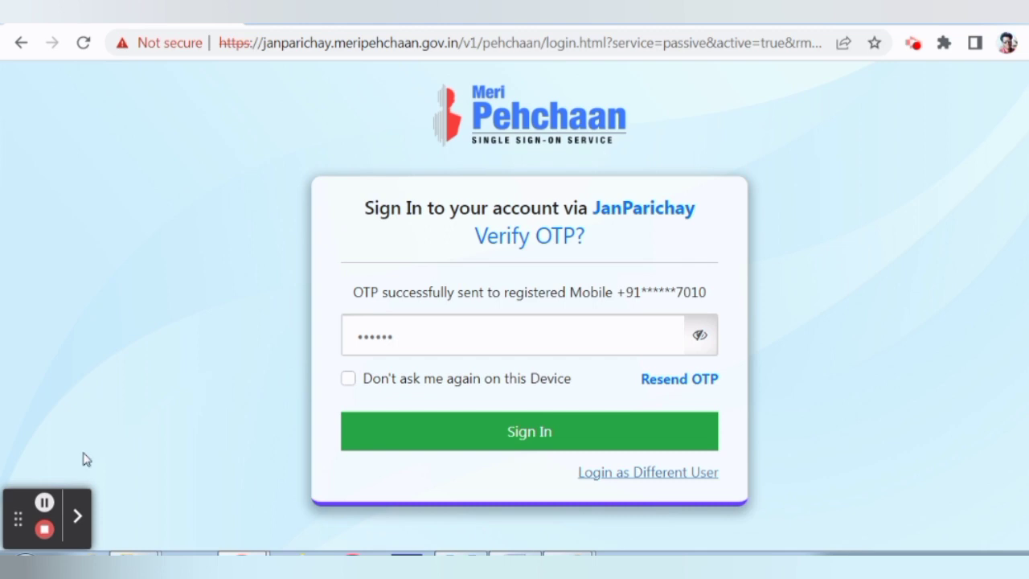
{"action": "left_click", "coordinate": [44, 502]}
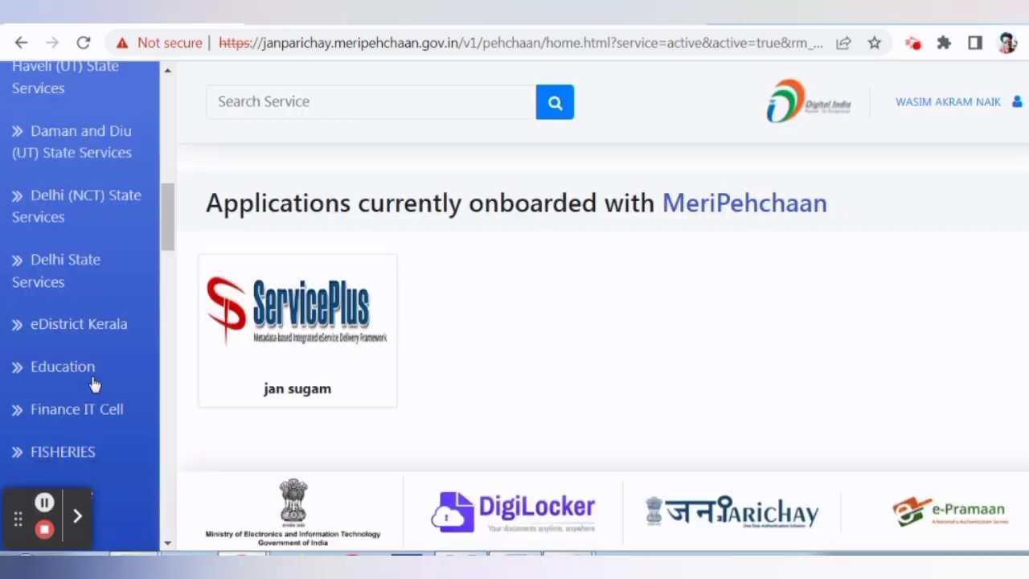
Step: Find J&K UT Services among the listed service categories and open the jan sugam ServicePlus application
{"action": "scroll", "coordinate": [92, 383], "scroll_direction": "down", "scroll_amount": 5}
{"action": "scroll", "coordinate": [97, 368], "scroll_direction": "down", "scroll_amount": 1}
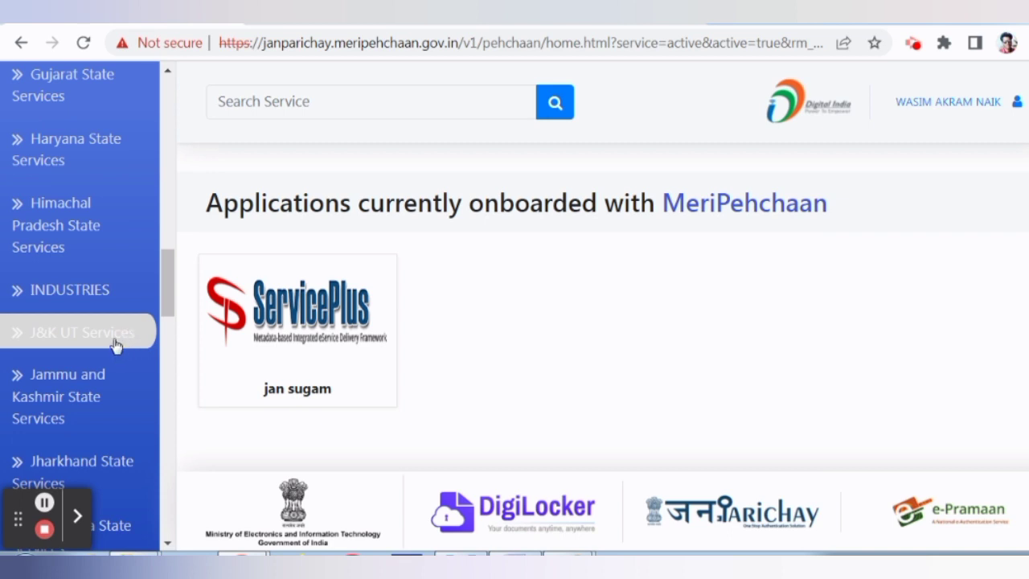
{"action": "scroll", "coordinate": [119, 337], "scroll_direction": "up", "scroll_amount": 5}
{"action": "scroll", "coordinate": [120, 327], "scroll_direction": "down", "scroll_amount": 8}
{"action": "scroll", "coordinate": [117, 327], "scroll_direction": "up", "scroll_amount": 3}
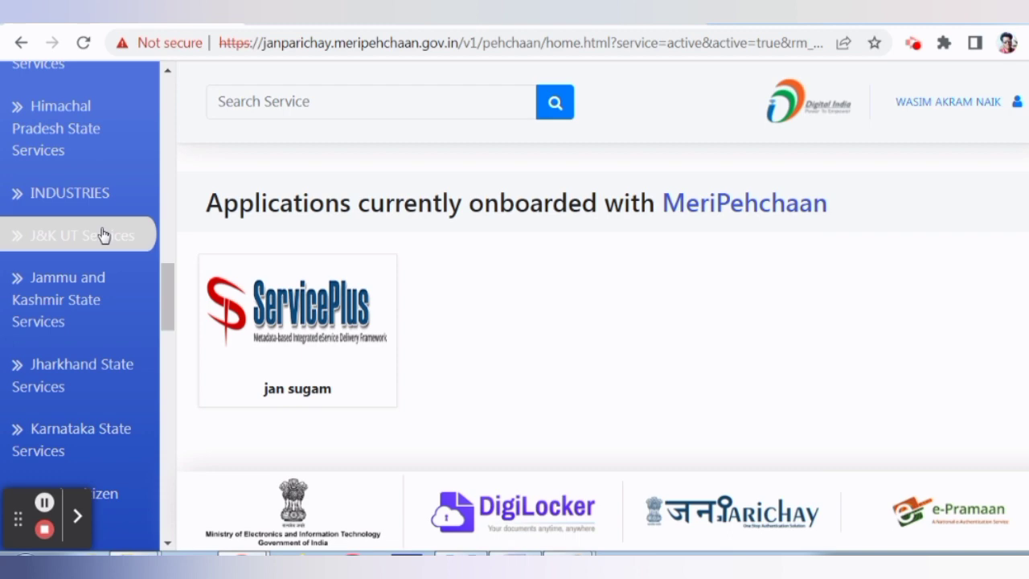
{"action": "left_click", "coordinate": [102, 233]}
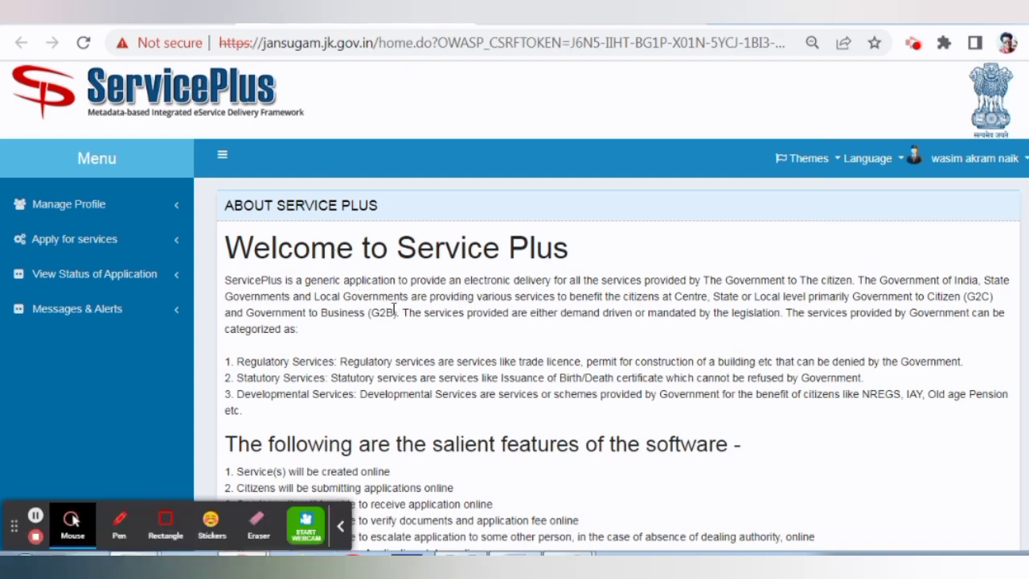
{"action": "scroll", "coordinate": [698, 278], "scroll_direction": "down", "scroll_amount": 3}
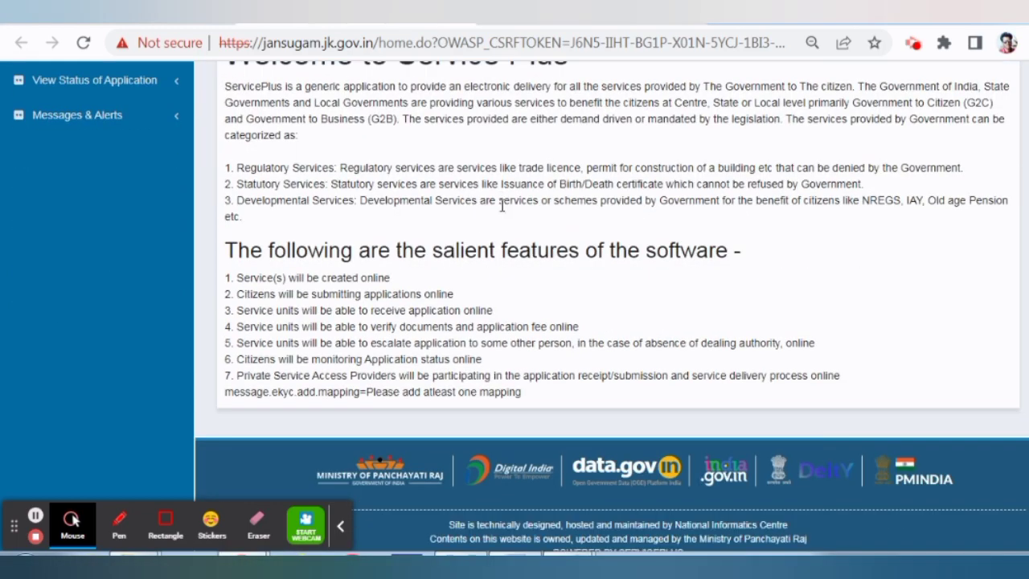
{"action": "scroll", "coordinate": [321, 273], "scroll_direction": "up", "scroll_amount": 3}
{"action": "scroll", "coordinate": [321, 259], "scroll_direction": "down", "scroll_amount": 2}
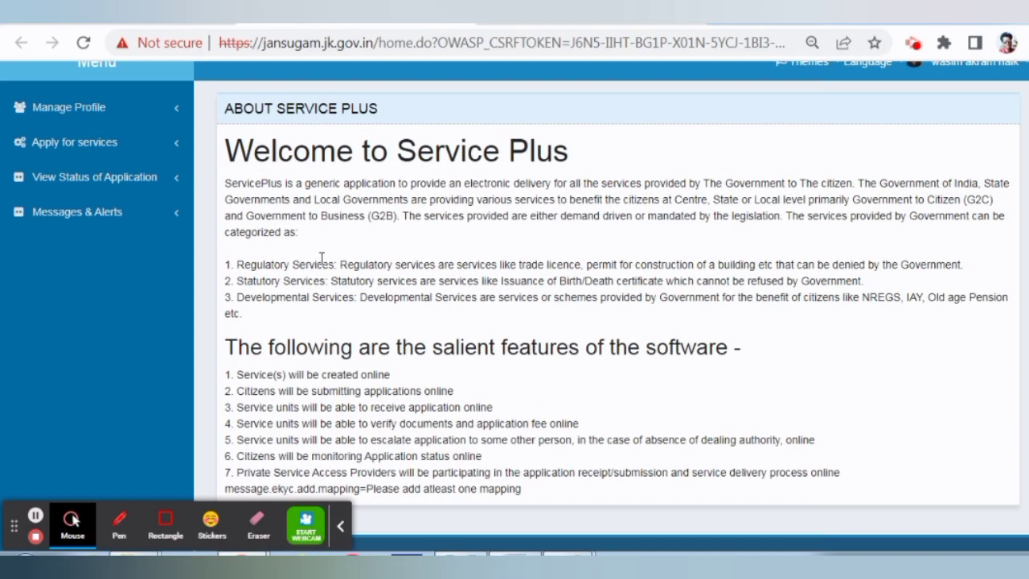
{"action": "left_click", "coordinate": [340, 526]}
{"action": "scroll", "coordinate": [221, 349], "scroll_direction": "up", "scroll_amount": 2}
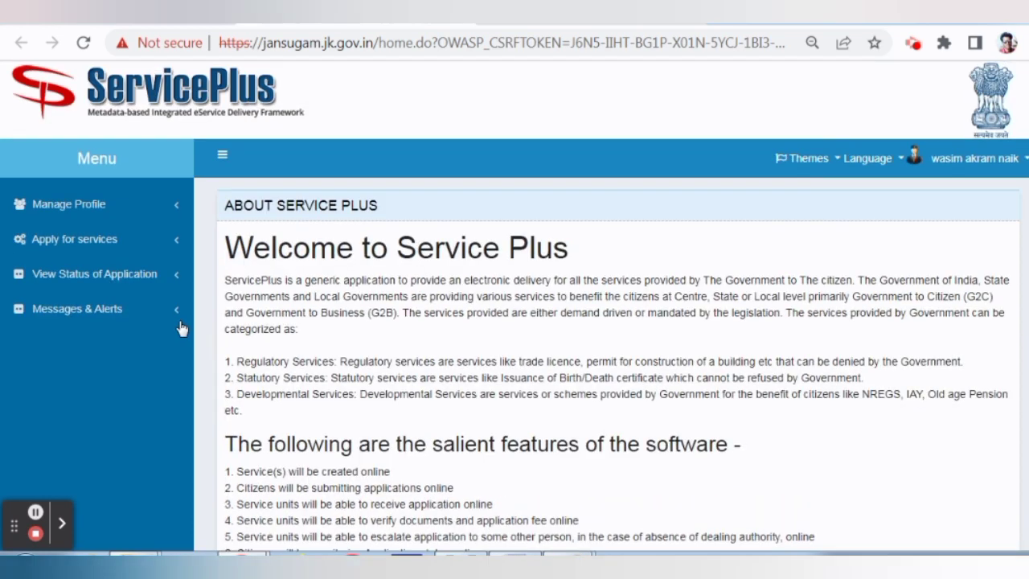
Step: Open the list of all available services for Jammu and Kashmir and look through its first page
{"action": "left_click", "coordinate": [97, 246]}
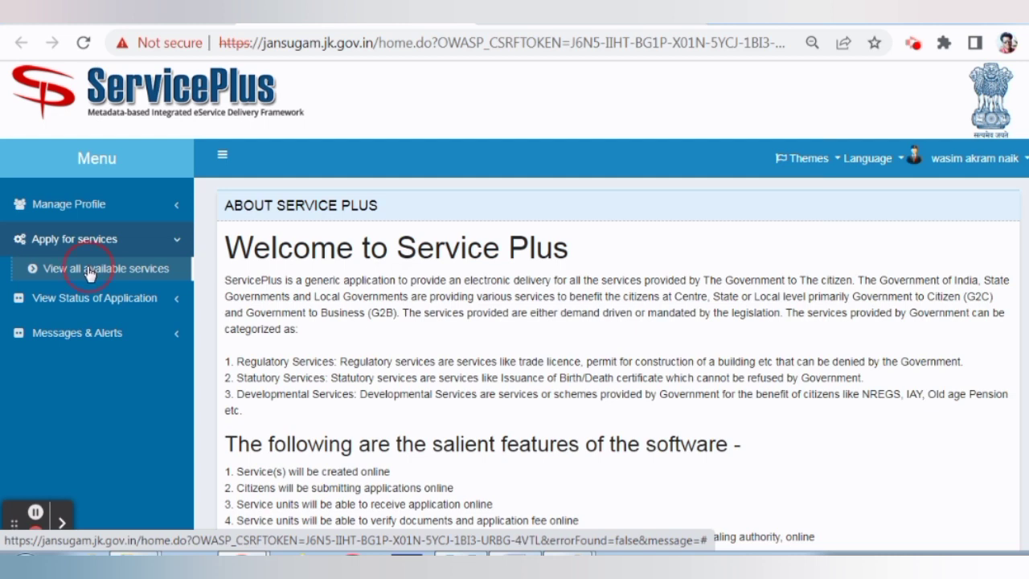
{"action": "left_click", "coordinate": [92, 271]}
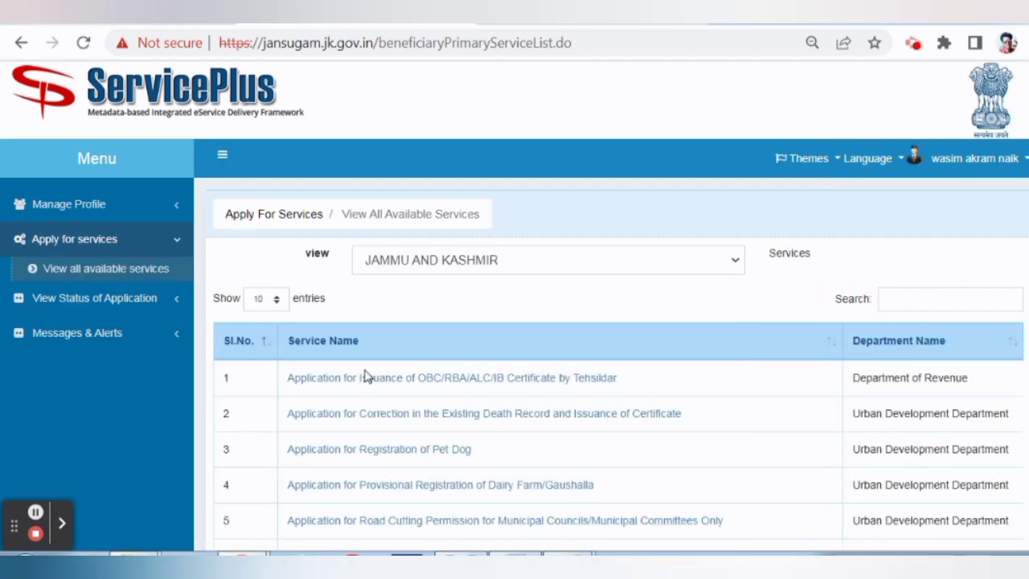
{"action": "scroll", "coordinate": [422, 356], "scroll_direction": "down", "scroll_amount": 2}
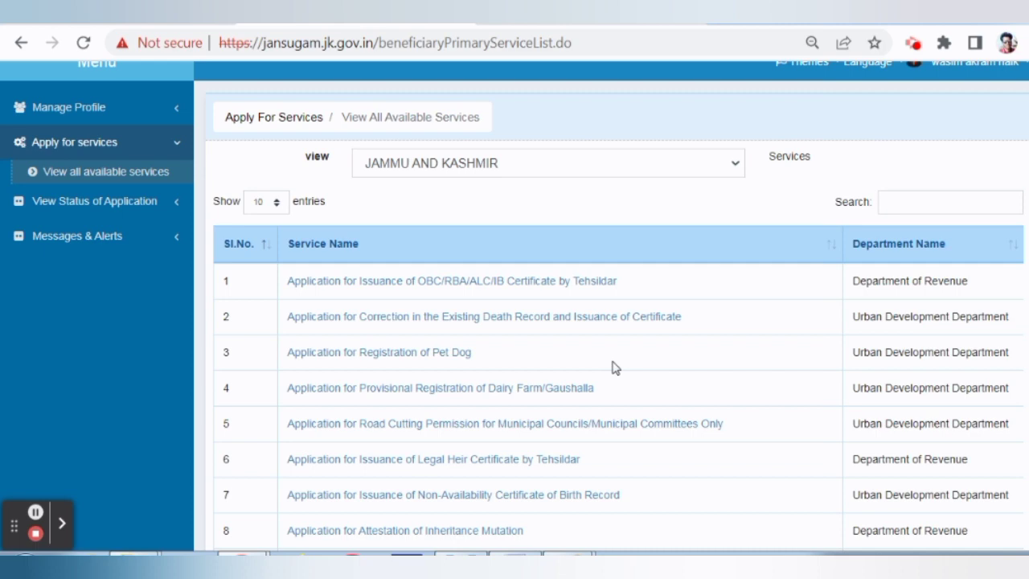
{"action": "scroll", "coordinate": [613, 367], "scroll_direction": "down", "scroll_amount": 3}
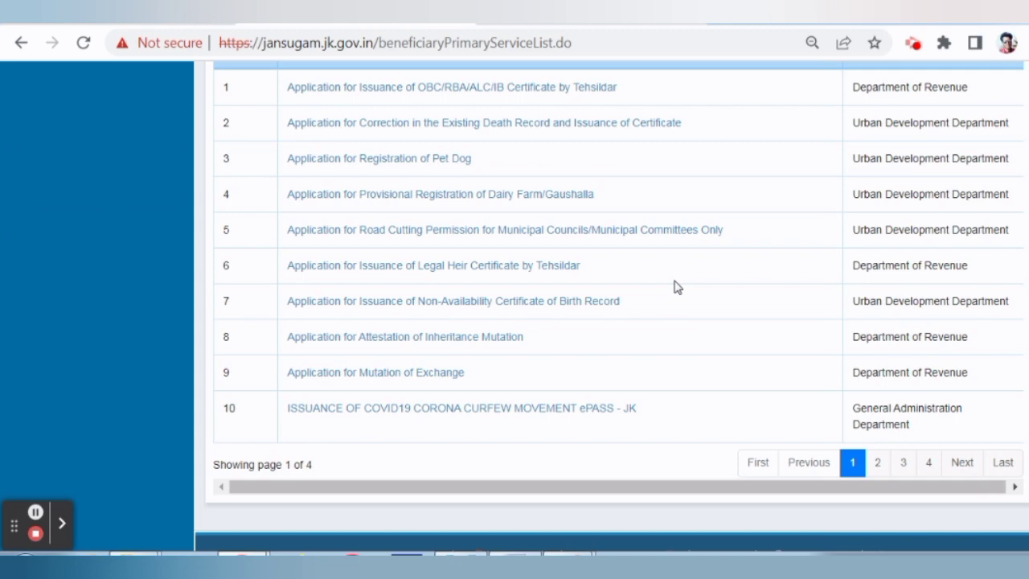
{"action": "scroll", "coordinate": [625, 342], "scroll_direction": "up", "scroll_amount": 2}
{"action": "scroll", "coordinate": [620, 336], "scroll_direction": "down", "scroll_amount": 2}
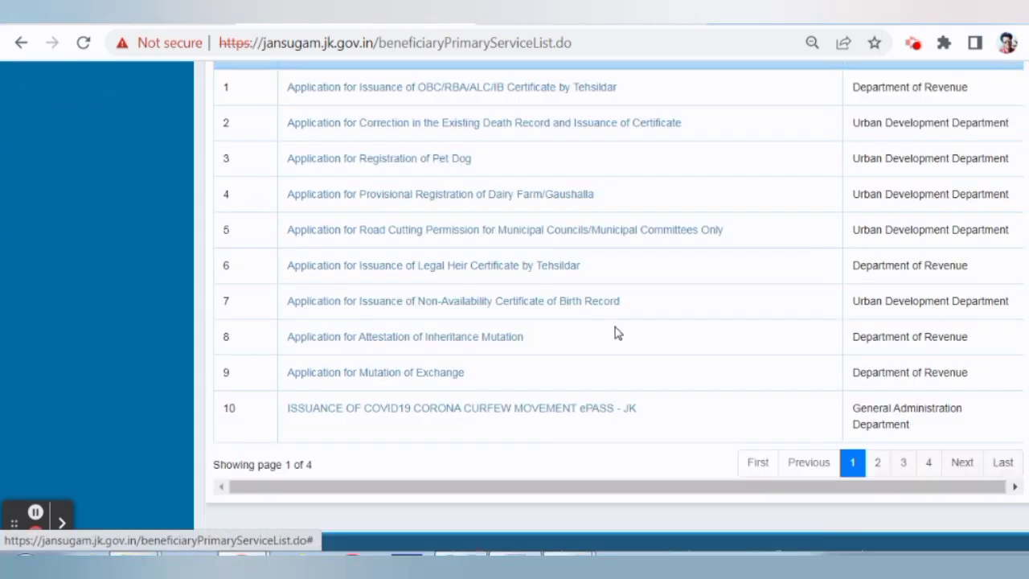
{"action": "scroll", "coordinate": [655, 337], "scroll_direction": "down", "scroll_amount": 1}
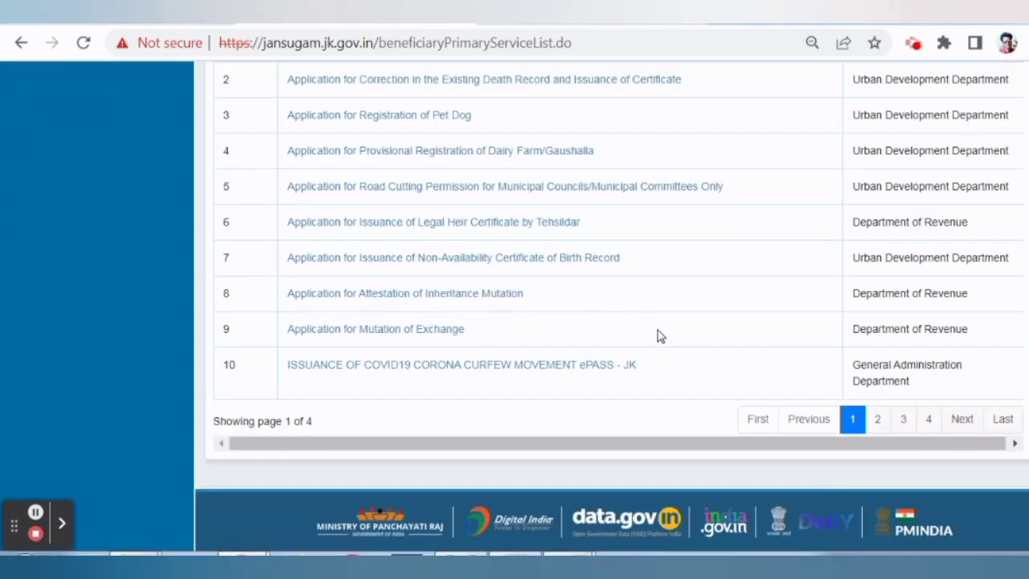
{"action": "scroll", "coordinate": [760, 370], "scroll_direction": "down", "scroll_amount": 1}
{"action": "scroll", "coordinate": [764, 351], "scroll_direction": "up", "scroll_amount": 2}
{"action": "scroll", "coordinate": [760, 345], "scroll_direction": "down", "scroll_amount": 3}
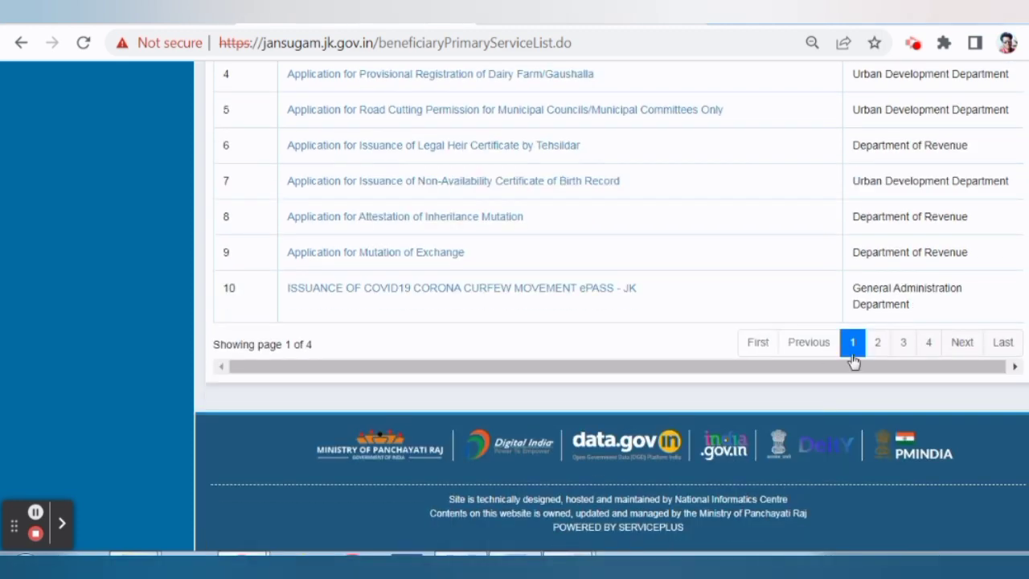
Step: Browse the second, third and fourth pages of the available services list
{"action": "left_click", "coordinate": [877, 342]}
{"action": "scroll", "coordinate": [707, 326], "scroll_direction": "up", "scroll_amount": 2}
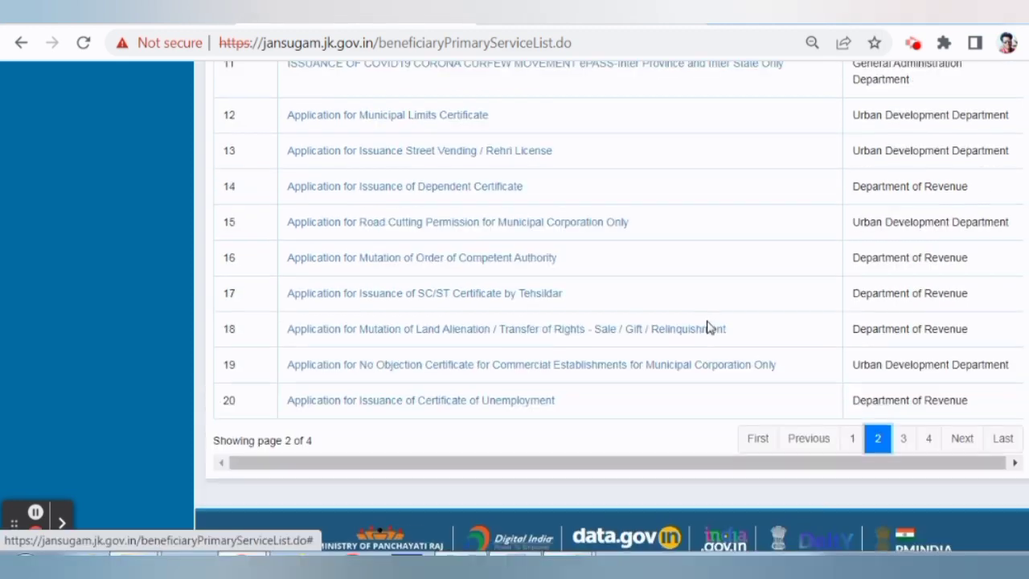
{"action": "scroll", "coordinate": [699, 306], "scroll_direction": "up", "scroll_amount": 2}
{"action": "scroll", "coordinate": [652, 285], "scroll_direction": "down", "scroll_amount": 2}
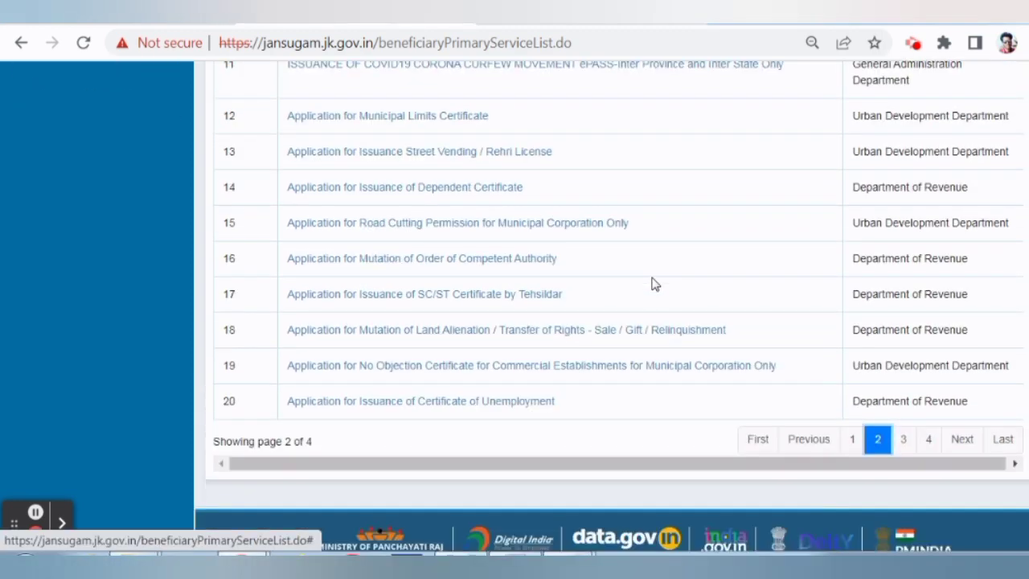
{"action": "scroll", "coordinate": [715, 285], "scroll_direction": "up", "scroll_amount": 2}
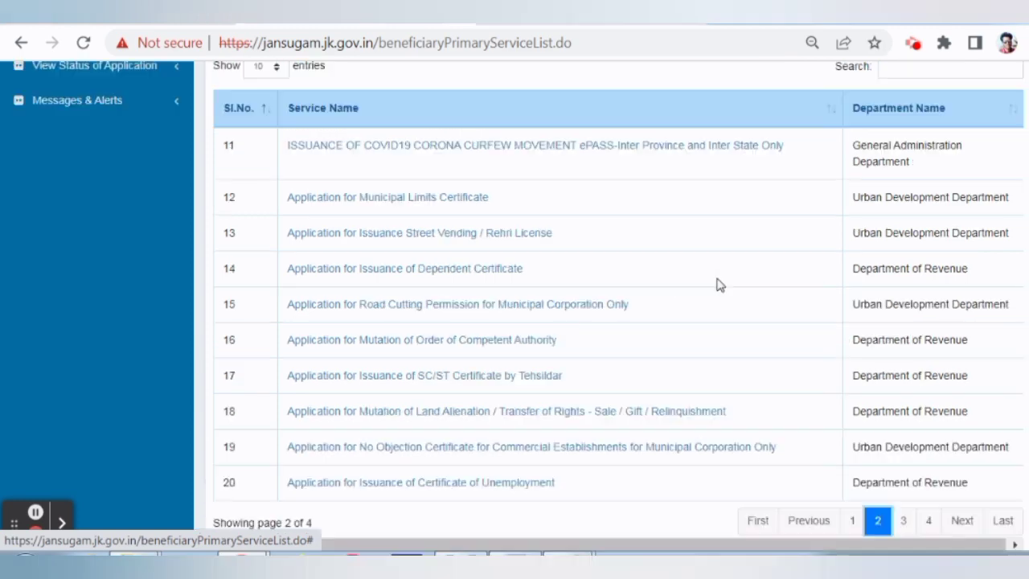
{"action": "scroll", "coordinate": [707, 305], "scroll_direction": "down", "scroll_amount": 5}
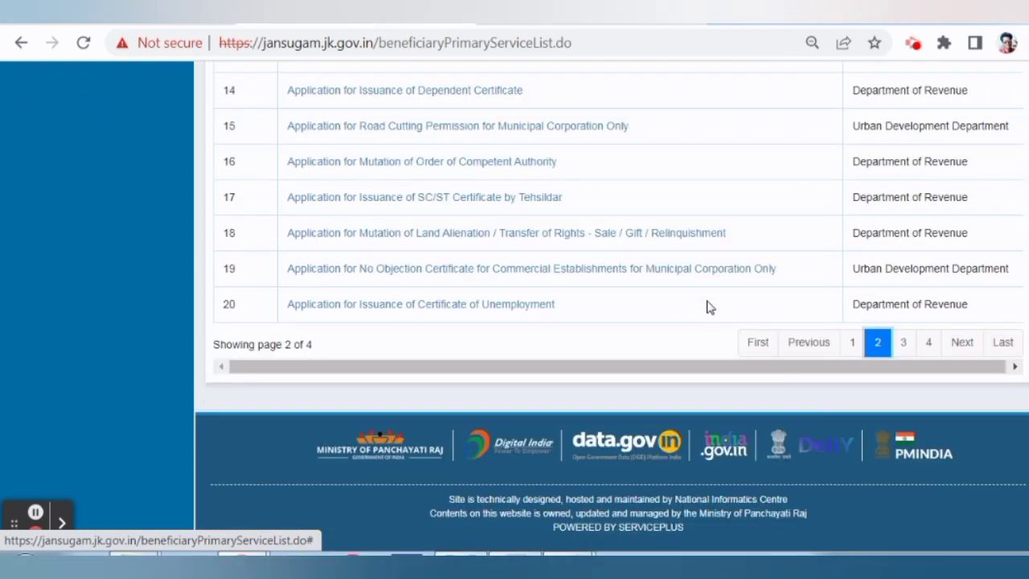
{"action": "left_click", "coordinate": [902, 347]}
{"action": "scroll", "coordinate": [726, 310], "scroll_direction": "up", "scroll_amount": 4}
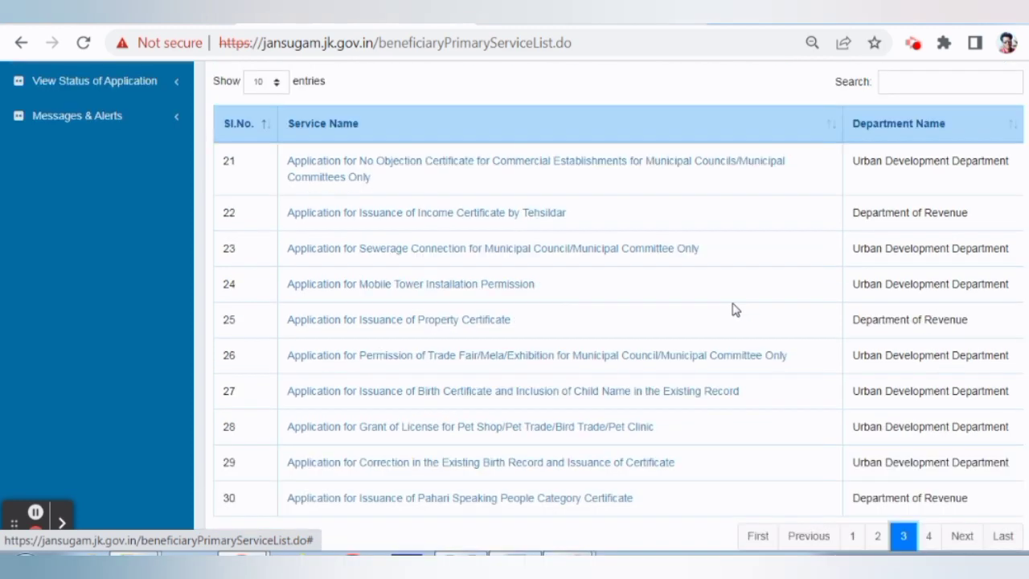
{"action": "scroll", "coordinate": [734, 308], "scroll_direction": "down", "scroll_amount": 4}
{"action": "left_click", "coordinate": [928, 343]}
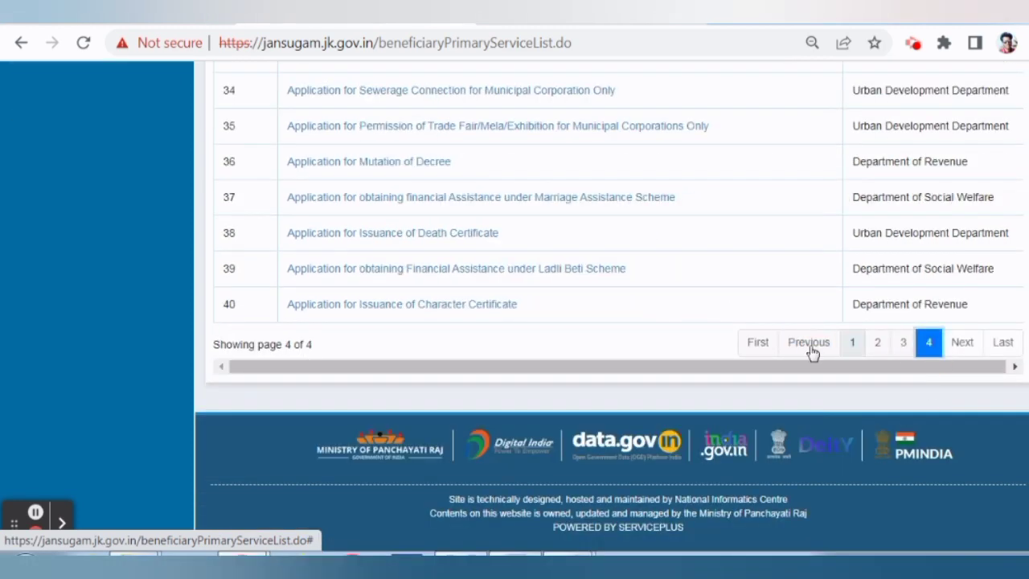
Step: Return to the third page of services and open the Application for Issuance of Income Certificate by Tehsildar
{"action": "scroll", "coordinate": [607, 318], "scroll_direction": "up", "scroll_amount": 2}
{"action": "scroll", "coordinate": [607, 306], "scroll_direction": "up", "scroll_amount": 4}
{"action": "scroll", "coordinate": [611, 285], "scroll_direction": "down", "scroll_amount": 2}
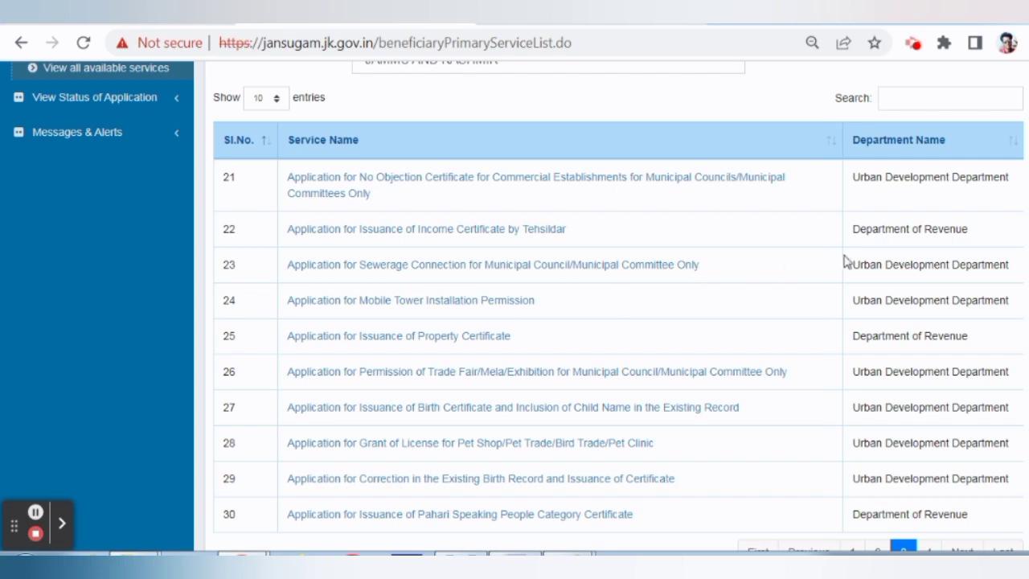
{"action": "left_click", "coordinate": [441, 233]}
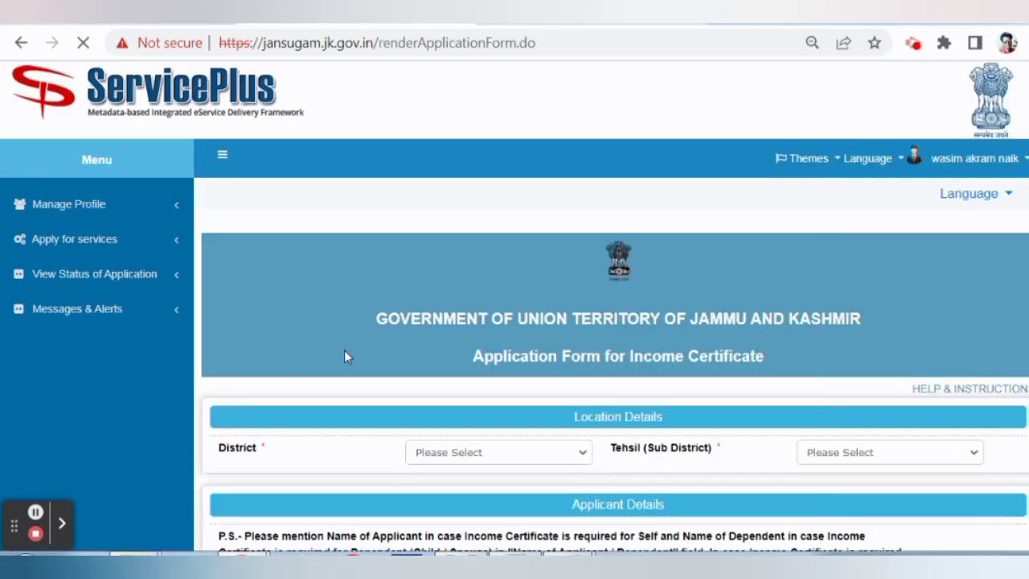
Step: Set the application's location details to district RAMBAN and tehsil Pogal Paristan
{"action": "scroll", "coordinate": [410, 317], "scroll_direction": "down", "scroll_amount": 3}
{"action": "scroll", "coordinate": [429, 270], "scroll_direction": "up", "scroll_amount": 1}
{"action": "scroll", "coordinate": [427, 279], "scroll_direction": "down", "scroll_amount": 3}
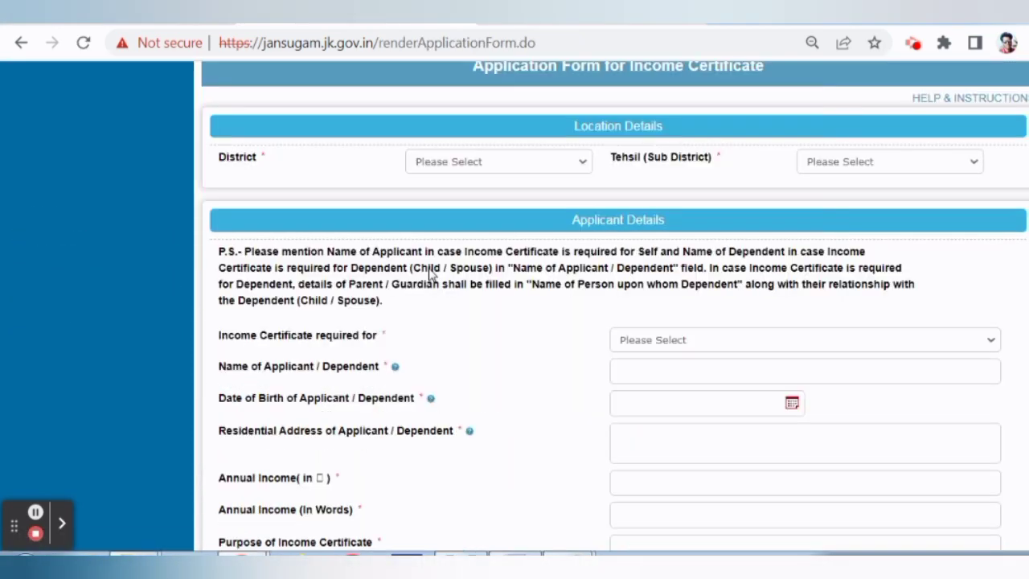
{"action": "left_click", "coordinate": [448, 164]}
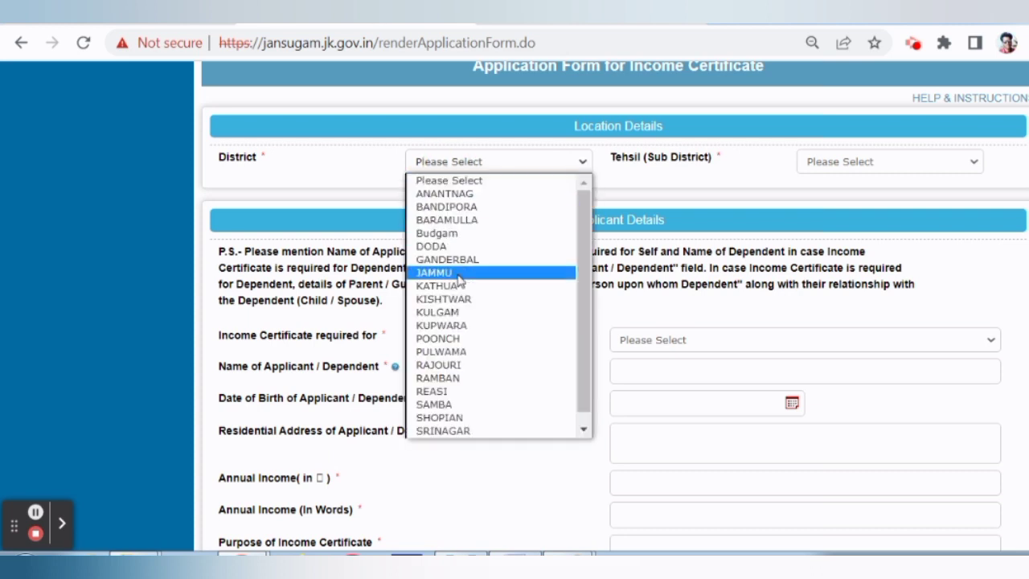
{"action": "left_click", "coordinate": [471, 378]}
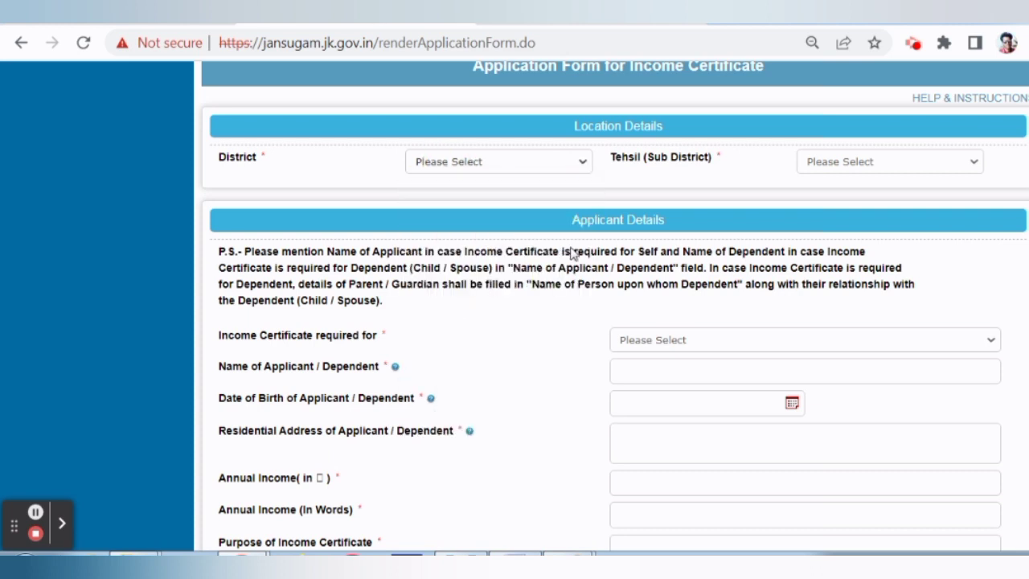
{"action": "left_click", "coordinate": [828, 162]}
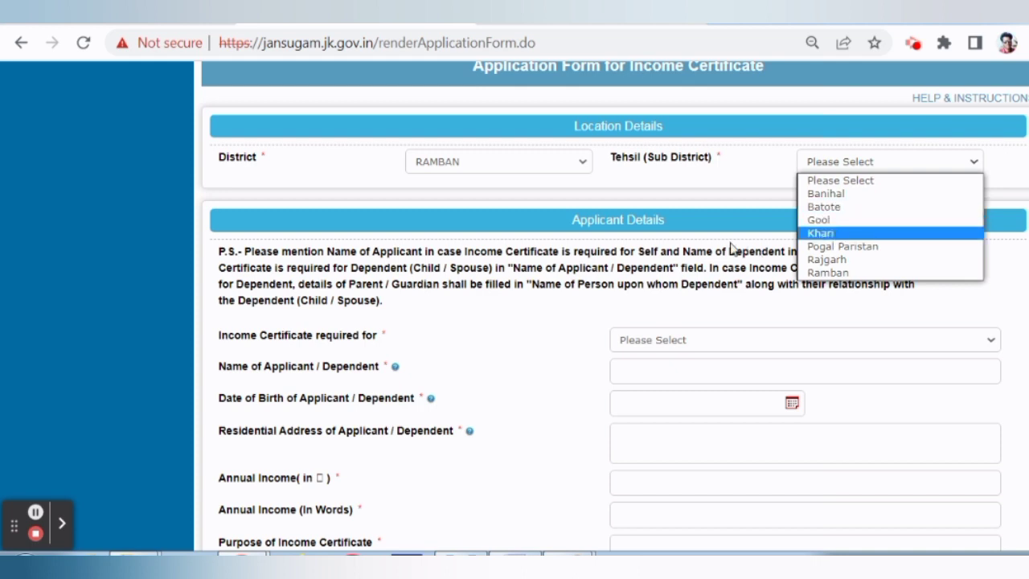
{"action": "left_click", "coordinate": [693, 221]}
{"action": "left_click", "coordinate": [856, 163]}
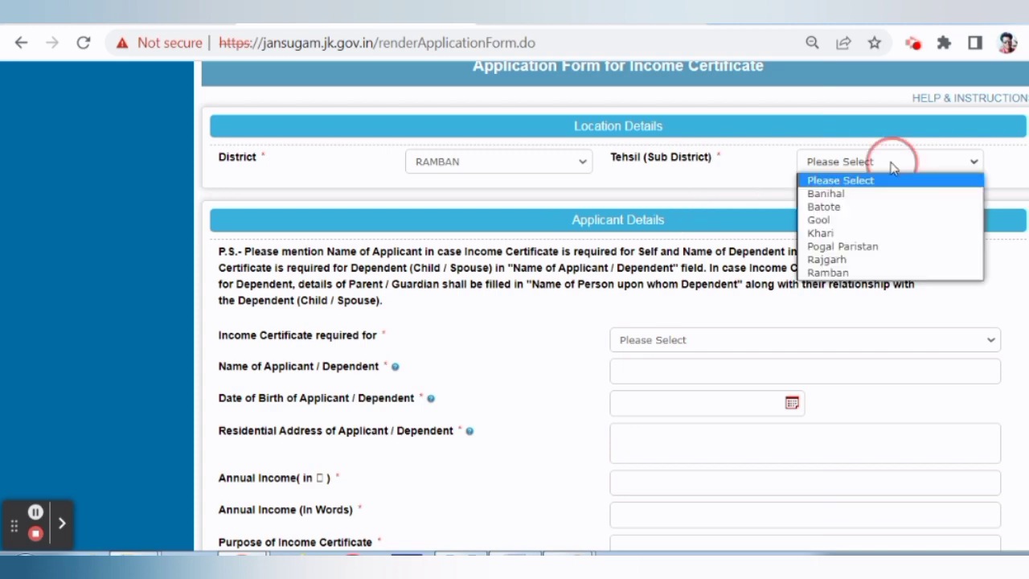
{"action": "left_click", "coordinate": [853, 241]}
Step: Check which options the applicant details offer for whom the income certificate is required, without choosing one
{"action": "scroll", "coordinate": [539, 310], "scroll_direction": "down", "scroll_amount": 1}
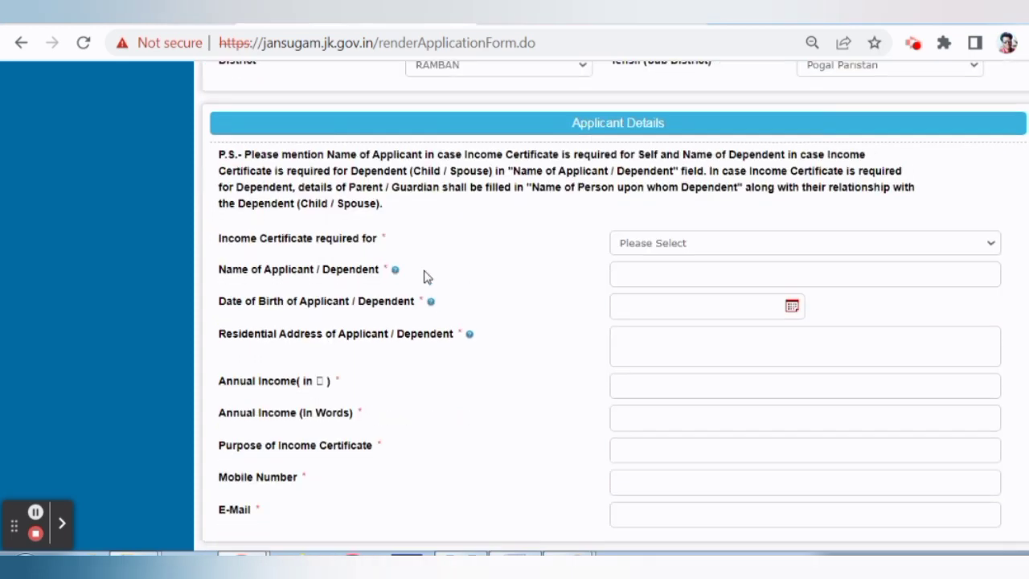
{"action": "scroll", "coordinate": [421, 240], "scroll_direction": "down", "scroll_amount": 2}
{"action": "scroll", "coordinate": [408, 184], "scroll_direction": "up", "scroll_amount": 1}
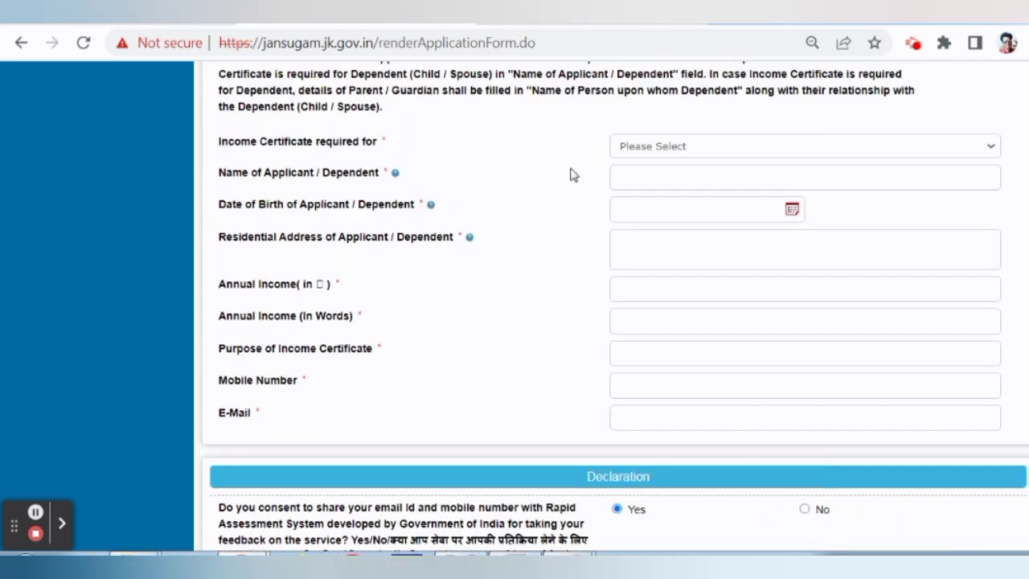
{"action": "left_click", "coordinate": [645, 146]}
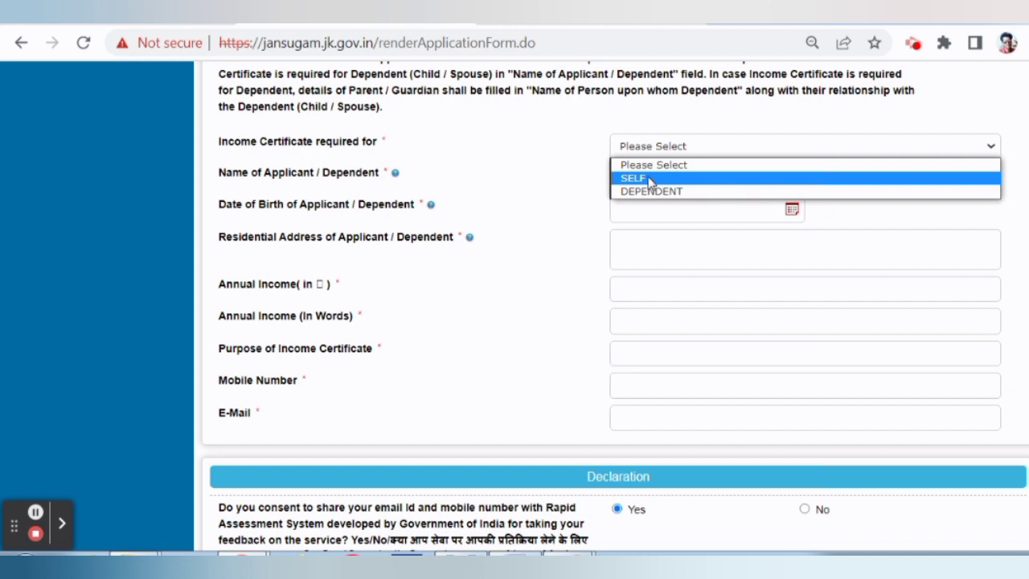
{"action": "left_click", "coordinate": [534, 170]}
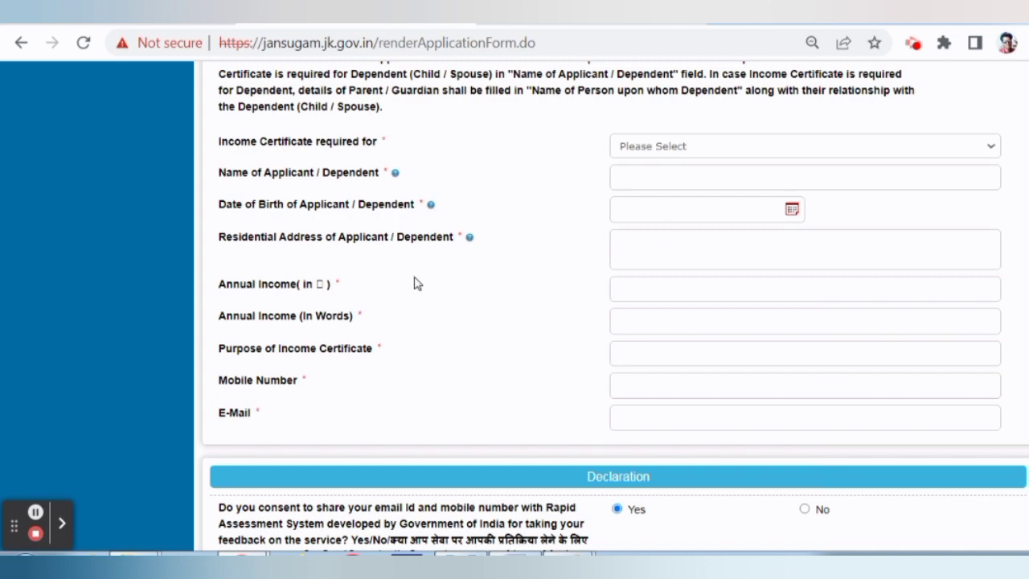
Step: Review the form's remaining applicant fields, the consent and declaration, and the word verification down to the submission options
{"action": "scroll", "coordinate": [556, 239], "scroll_direction": "down", "scroll_amount": 1}
{"action": "scroll", "coordinate": [557, 239], "scroll_direction": "down", "scroll_amount": 2}
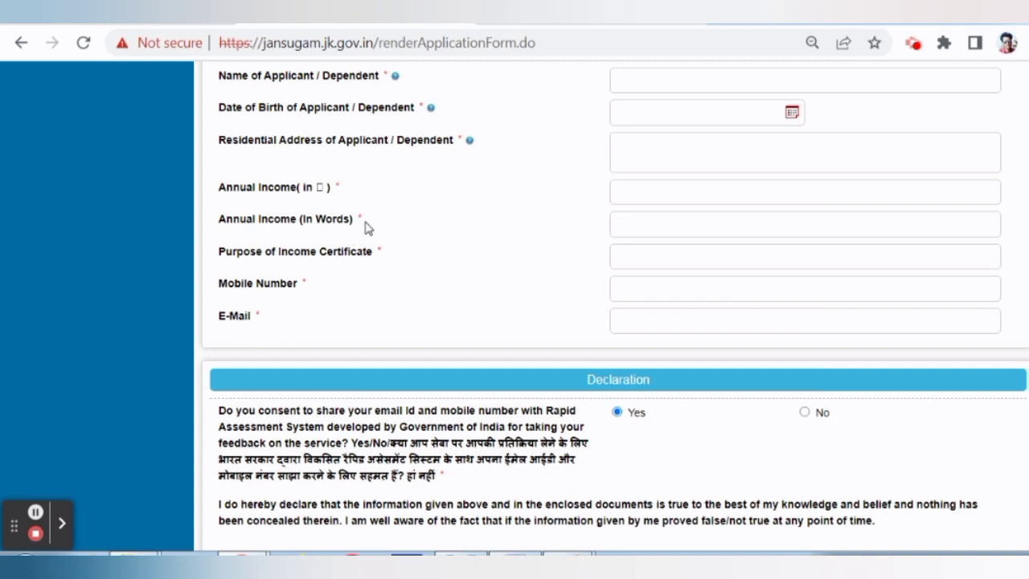
{"action": "scroll", "coordinate": [366, 227], "scroll_direction": "down", "scroll_amount": 3}
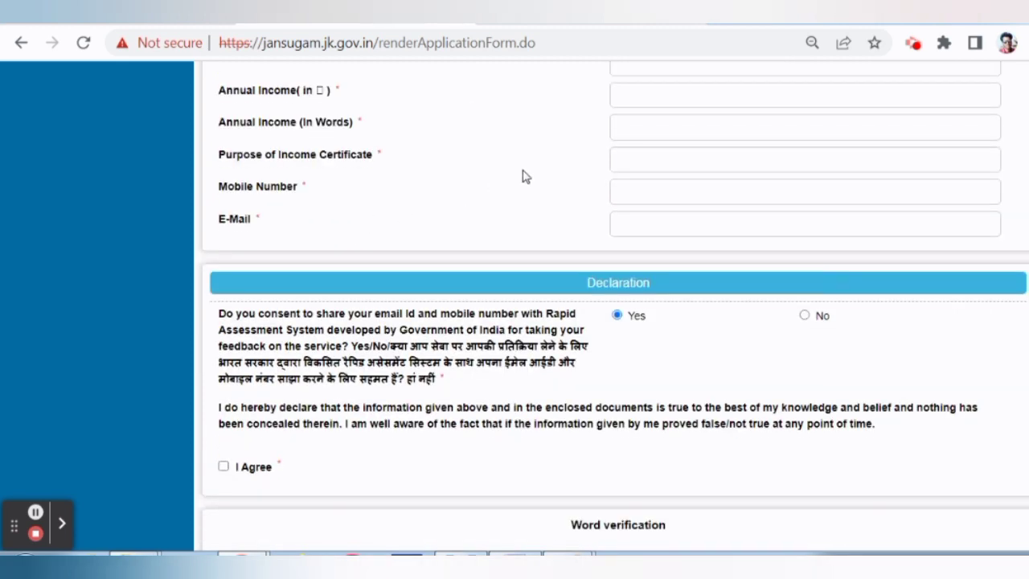
{"action": "scroll", "coordinate": [482, 201], "scroll_direction": "up", "scroll_amount": 3}
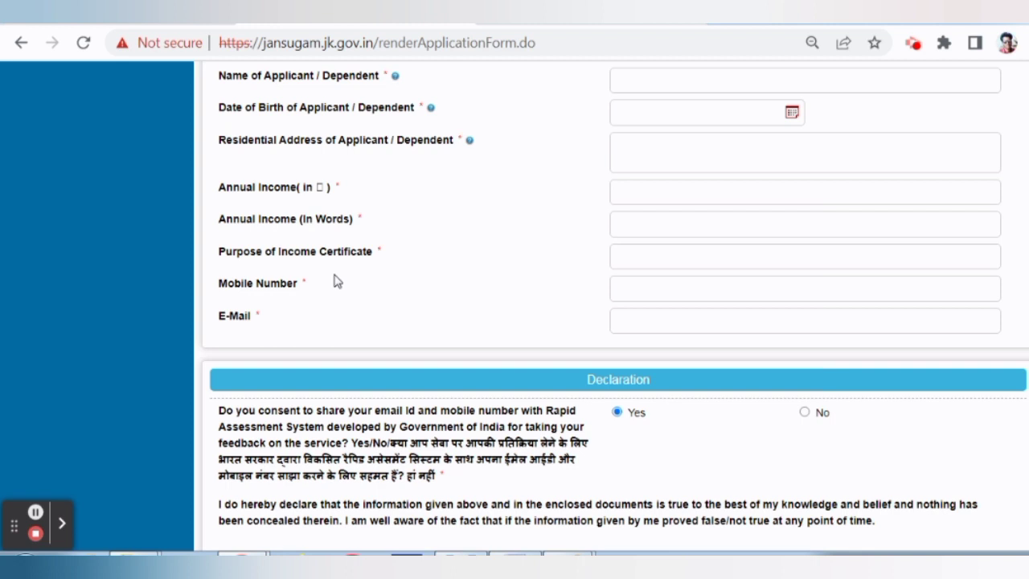
{"action": "scroll", "coordinate": [378, 269], "scroll_direction": "down", "scroll_amount": 2}
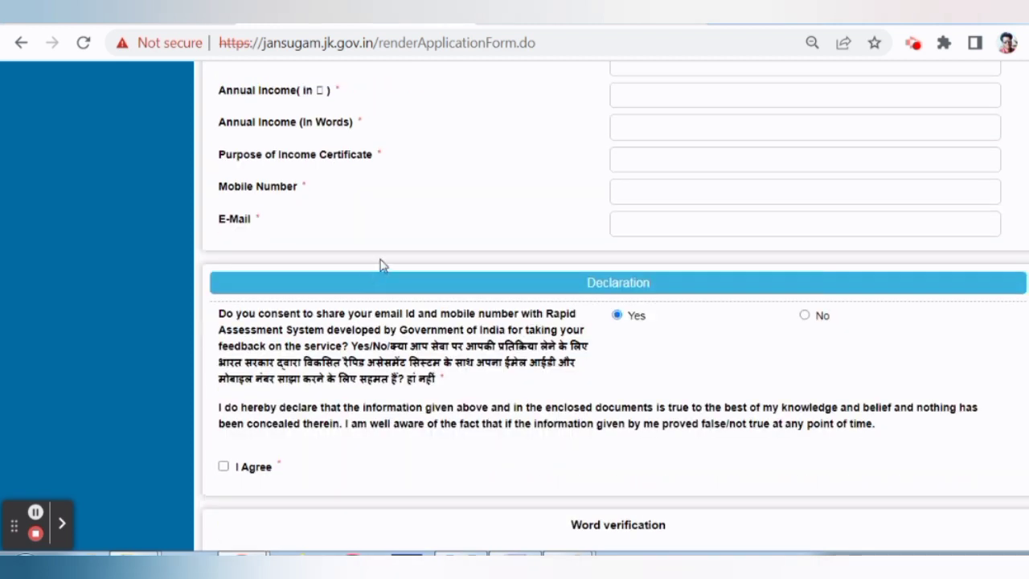
{"action": "scroll", "coordinate": [382, 265], "scroll_direction": "down", "scroll_amount": 2}
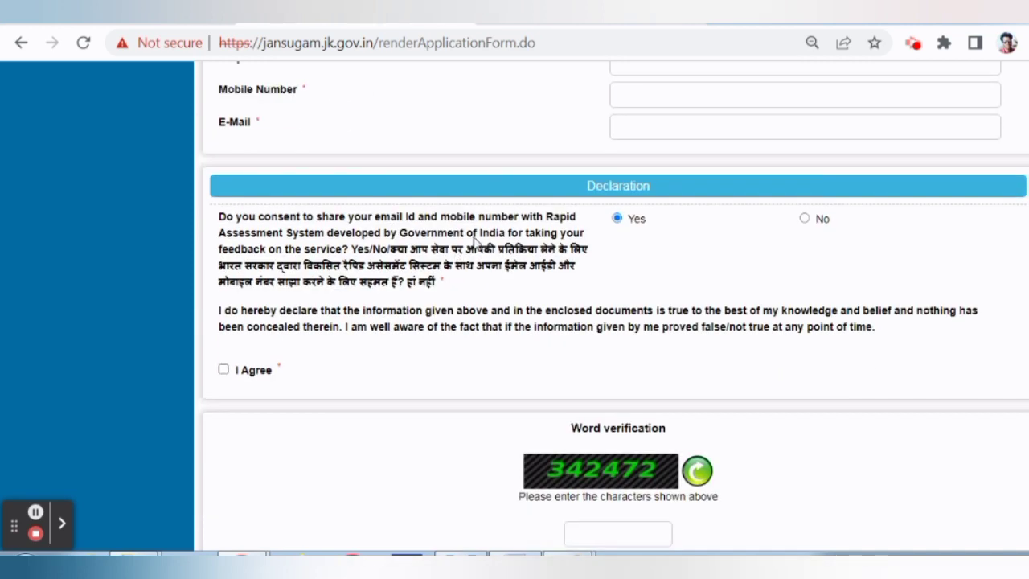
{"action": "scroll", "coordinate": [402, 257], "scroll_direction": "down", "scroll_amount": 2}
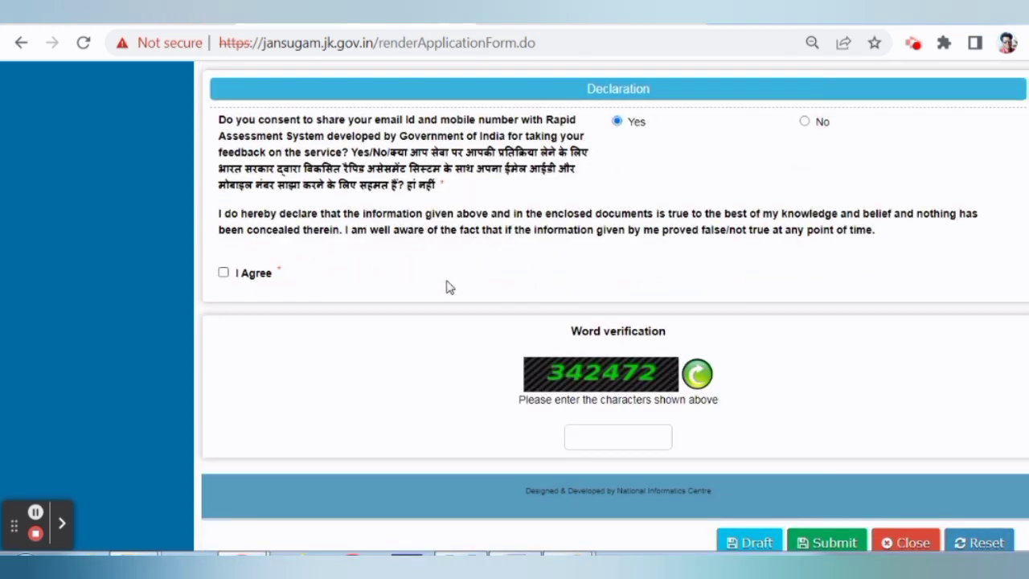
{"action": "scroll", "coordinate": [450, 287], "scroll_direction": "down", "scroll_amount": 3}
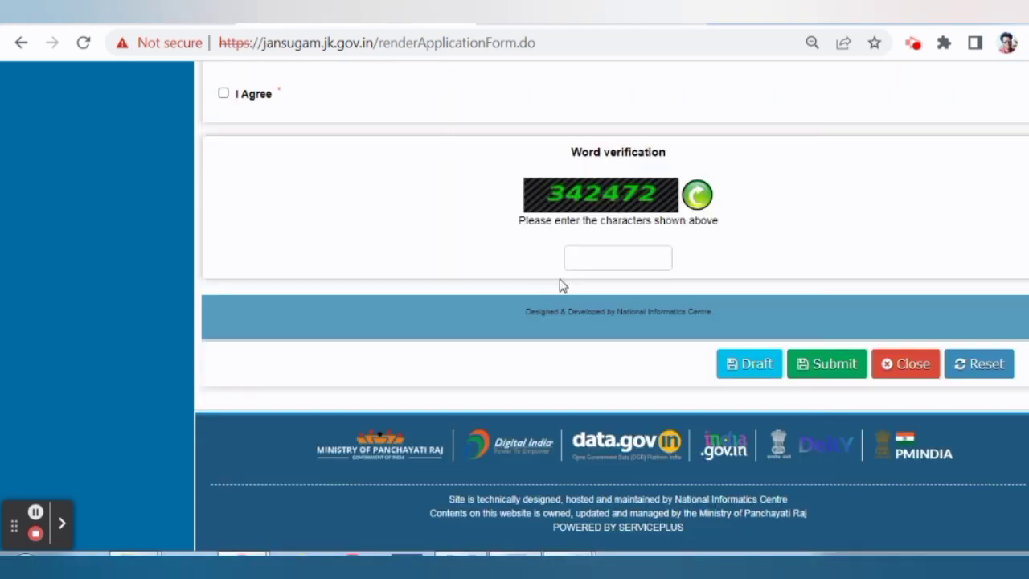
Step: Submit the completed income certificate form, accepting the notice about enclosing documents, and review the draft application through to its end
{"action": "left_click", "coordinate": [36, 512]}
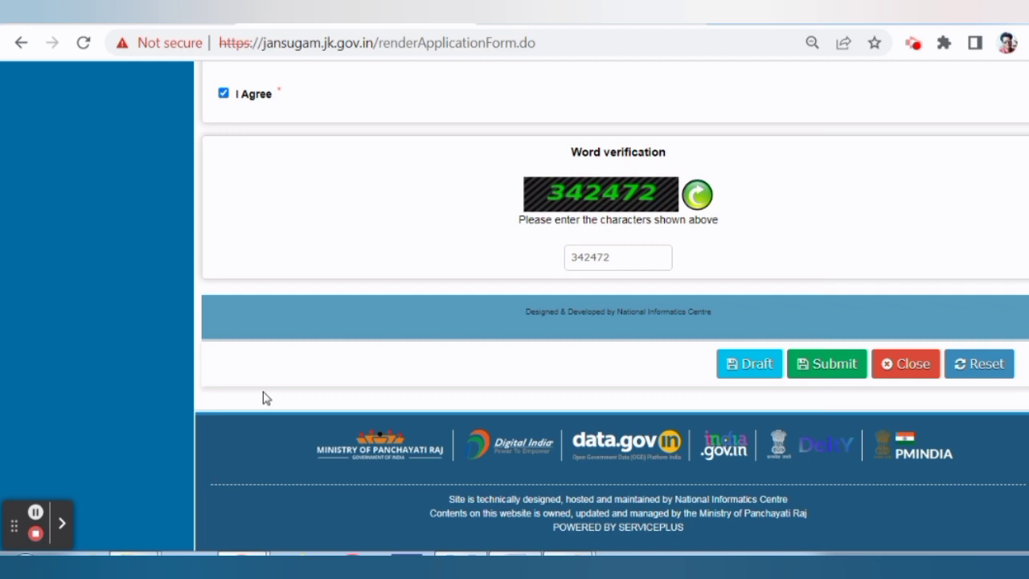
{"action": "left_click", "coordinate": [834, 373]}
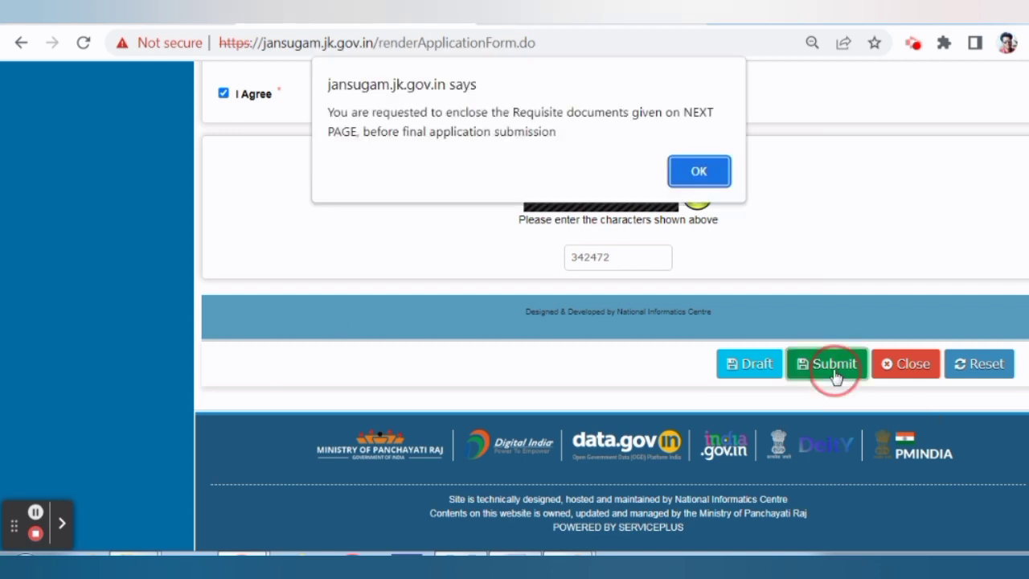
{"action": "left_click", "coordinate": [698, 170]}
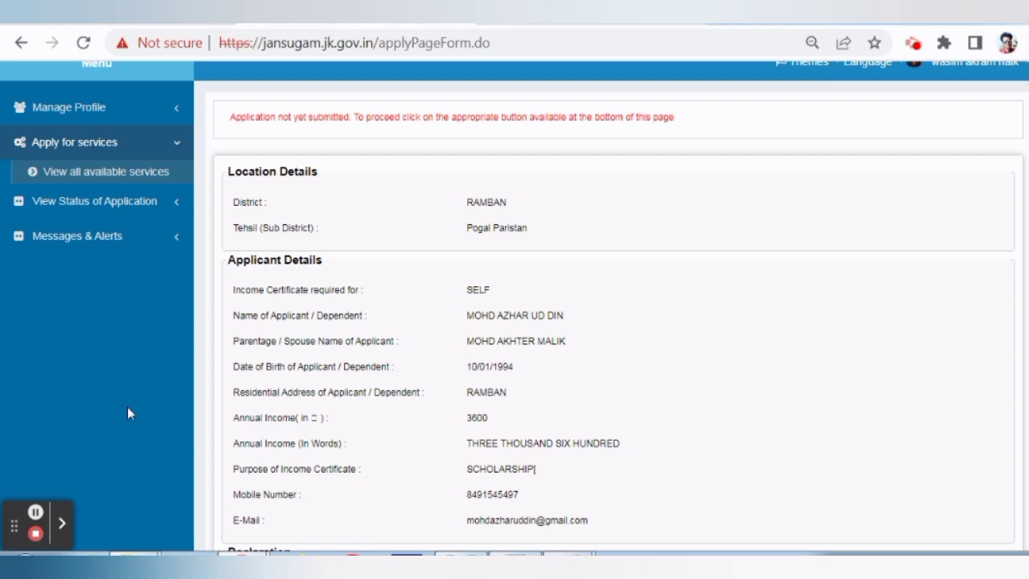
{"action": "scroll", "coordinate": [856, 356], "scroll_direction": "down", "scroll_amount": 5}
{"action": "scroll", "coordinate": [642, 288], "scroll_direction": "down", "scroll_amount": 3}
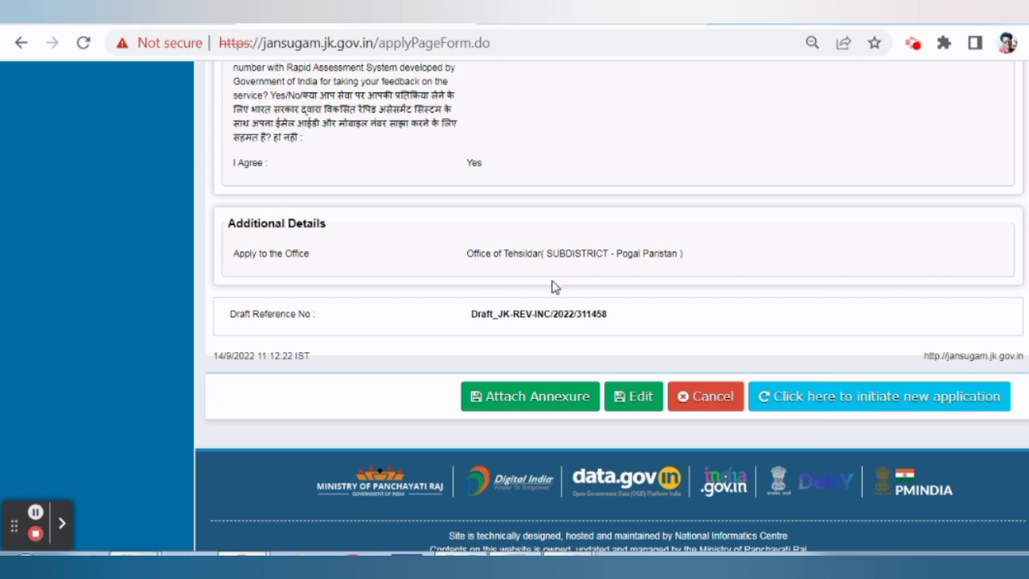
Step: Open the enclosure attachment form for the draft income certificate application
{"action": "scroll", "coordinate": [493, 300], "scroll_direction": "down", "scroll_amount": 1}
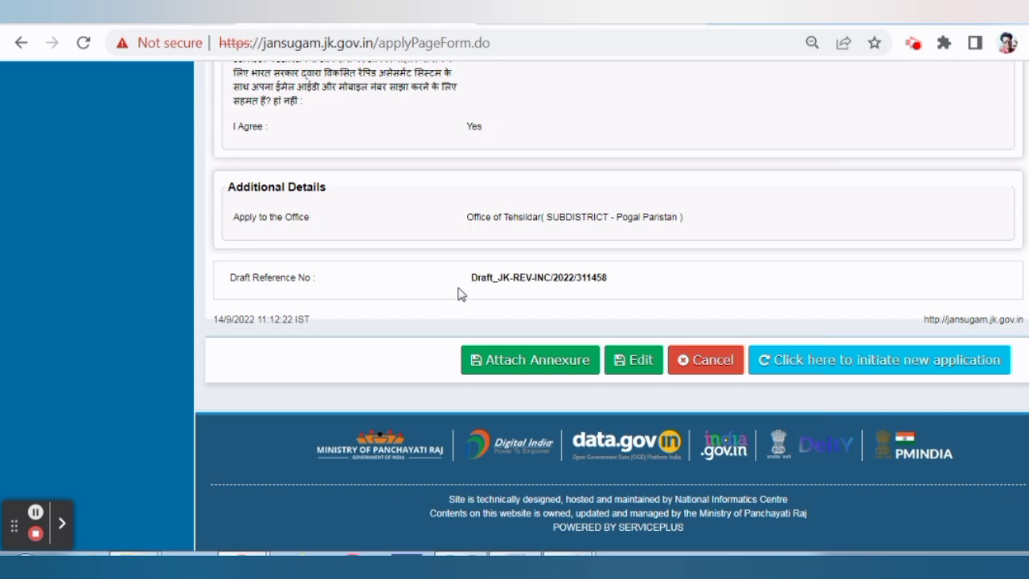
{"action": "left_click", "coordinate": [536, 362]}
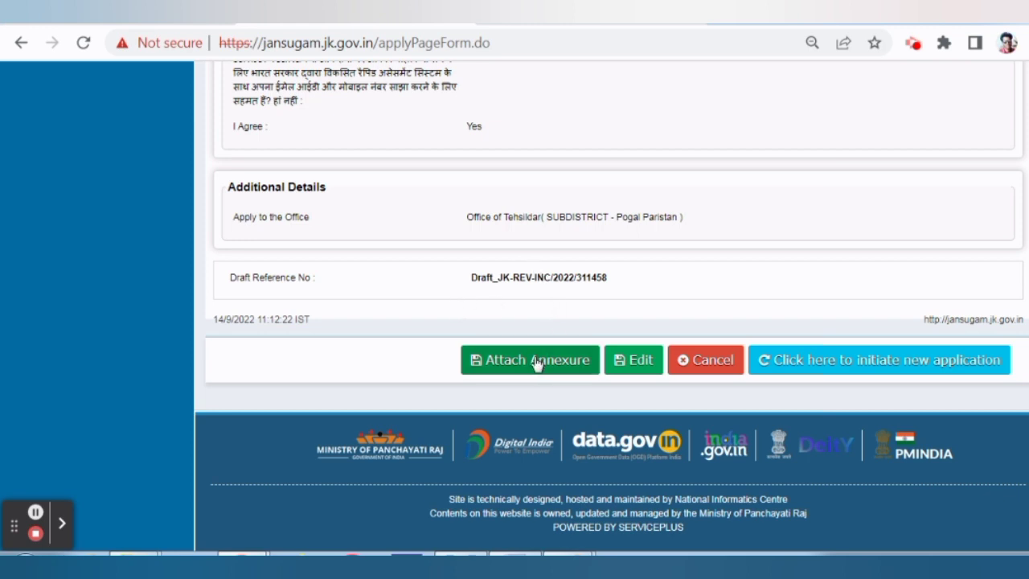
{"action": "left_click", "coordinate": [537, 362]}
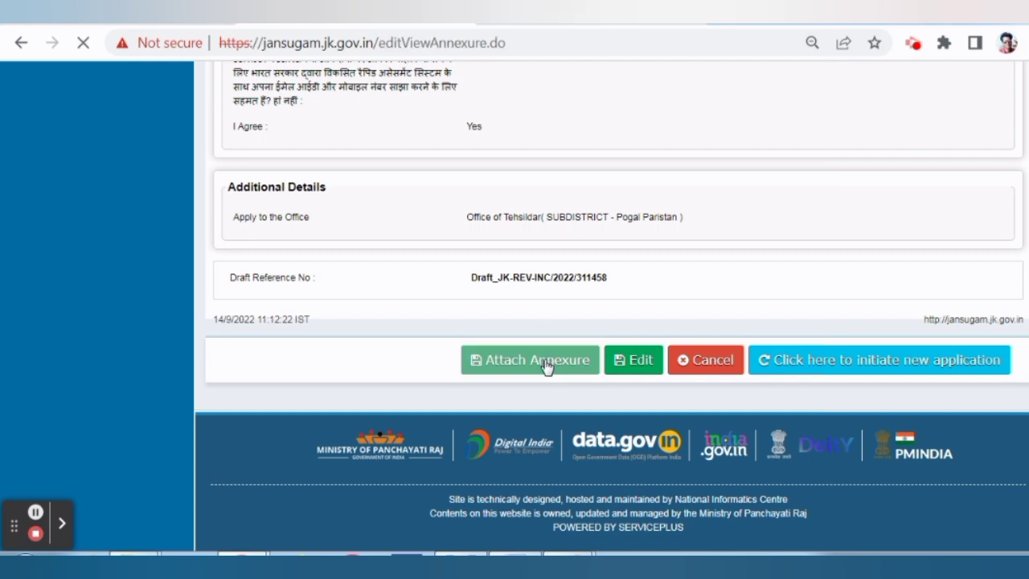
{"action": "scroll", "coordinate": [413, 353], "scroll_direction": "down", "scroll_amount": 2}
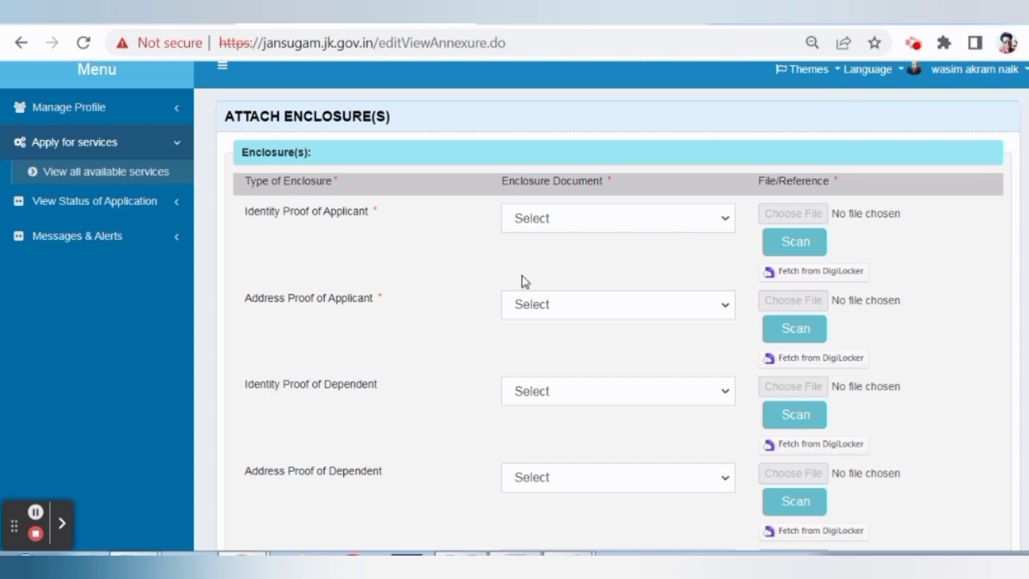
Step: Check which documents the enclosure form accepts as the applicant's identity proof, without choosing one
{"action": "left_click", "coordinate": [634, 229]}
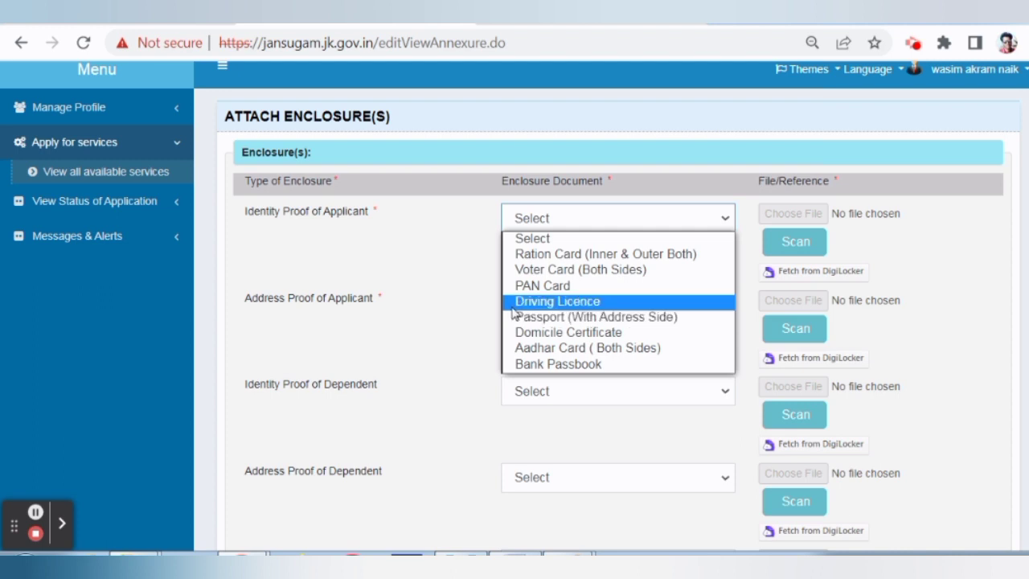
{"action": "left_click", "coordinate": [393, 301]}
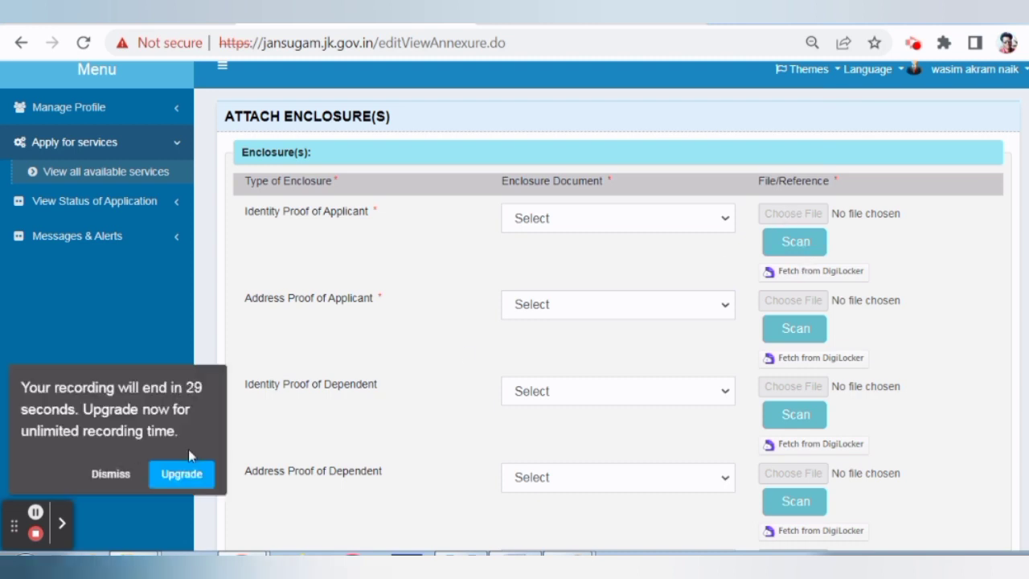
{"action": "left_click", "coordinate": [110, 474]}
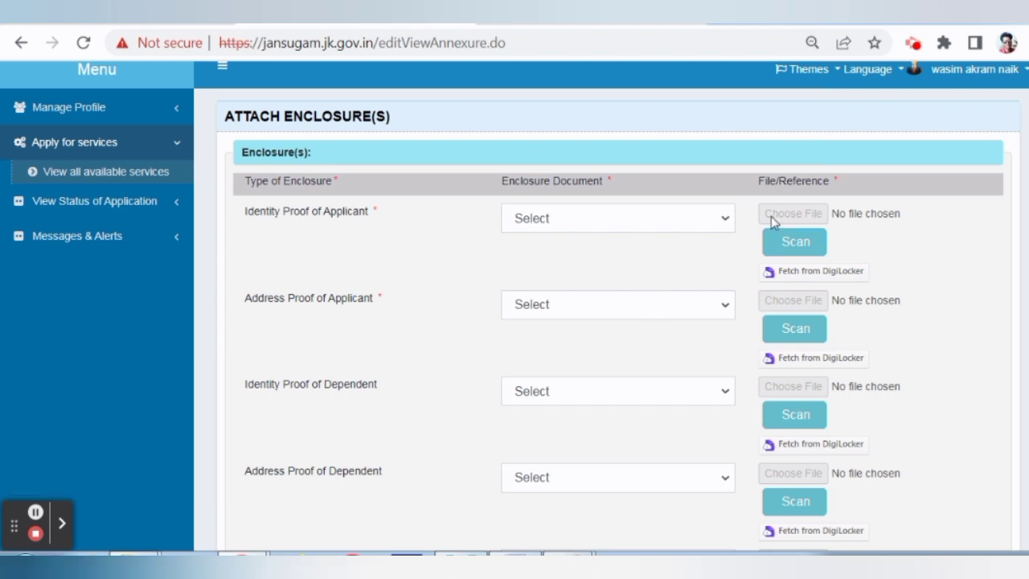
{"action": "left_click", "coordinate": [35, 512]}
{"action": "left_click", "coordinate": [35, 512]}
Step: Check which documents are accepted as the applicant's address proof, leaving it unselected
{"action": "scroll", "coordinate": [336, 378], "scroll_direction": "down", "scroll_amount": 1}
{"action": "scroll", "coordinate": [332, 371], "scroll_direction": "up", "scroll_amount": 1}
{"action": "scroll", "coordinate": [329, 371], "scroll_direction": "down", "scroll_amount": 1}
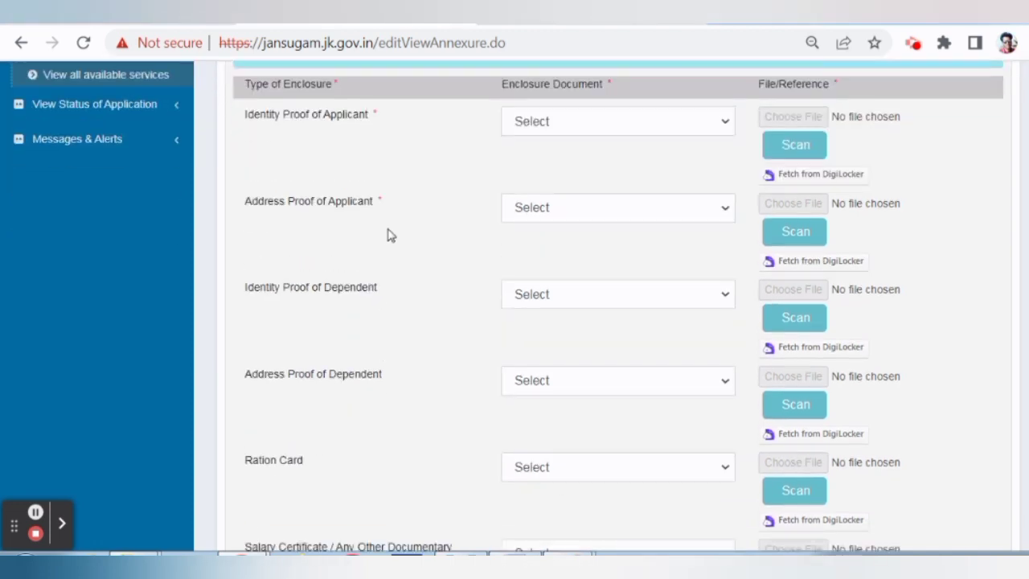
{"action": "left_click", "coordinate": [568, 213]}
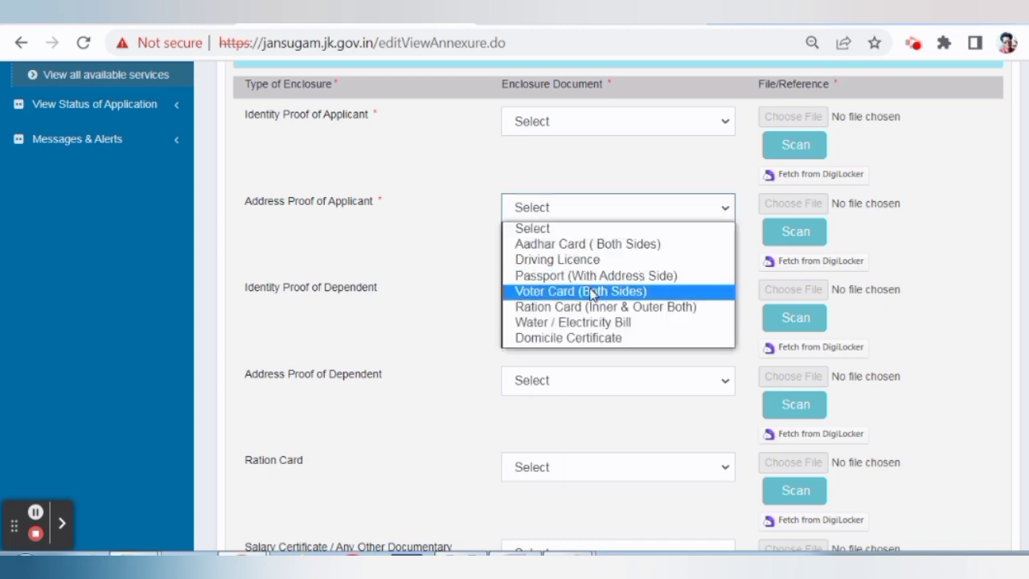
{"action": "left_click", "coordinate": [464, 333]}
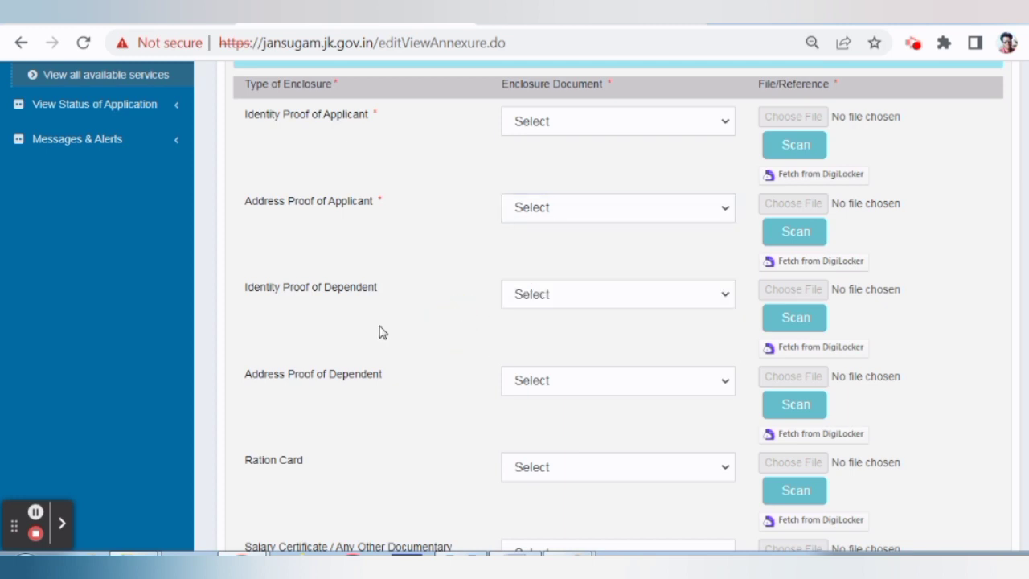
Step: Check the document options for the dependent's identity proof and address proof, without choosing any
{"action": "left_click", "coordinate": [530, 296]}
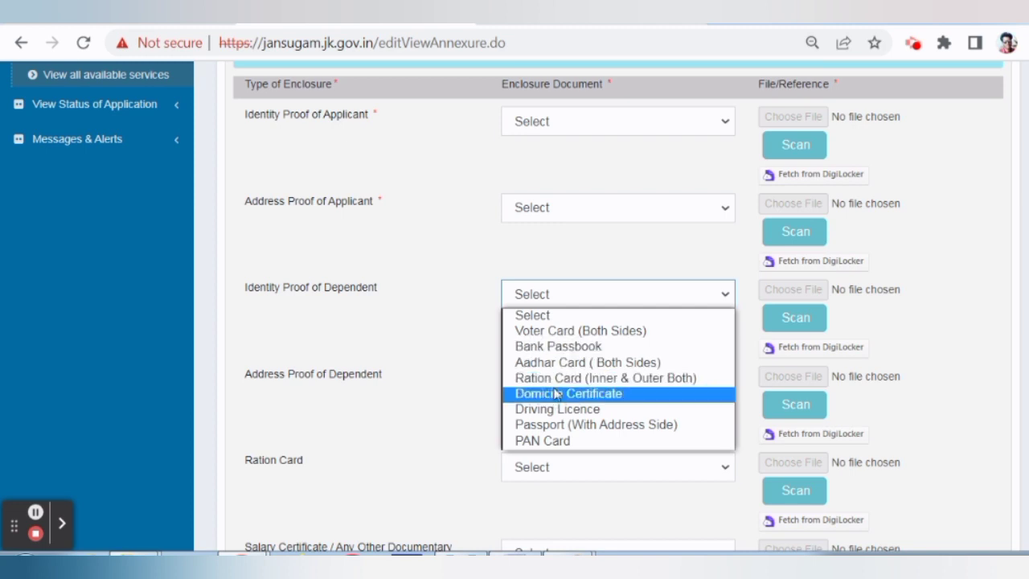
{"action": "left_click", "coordinate": [386, 408]}
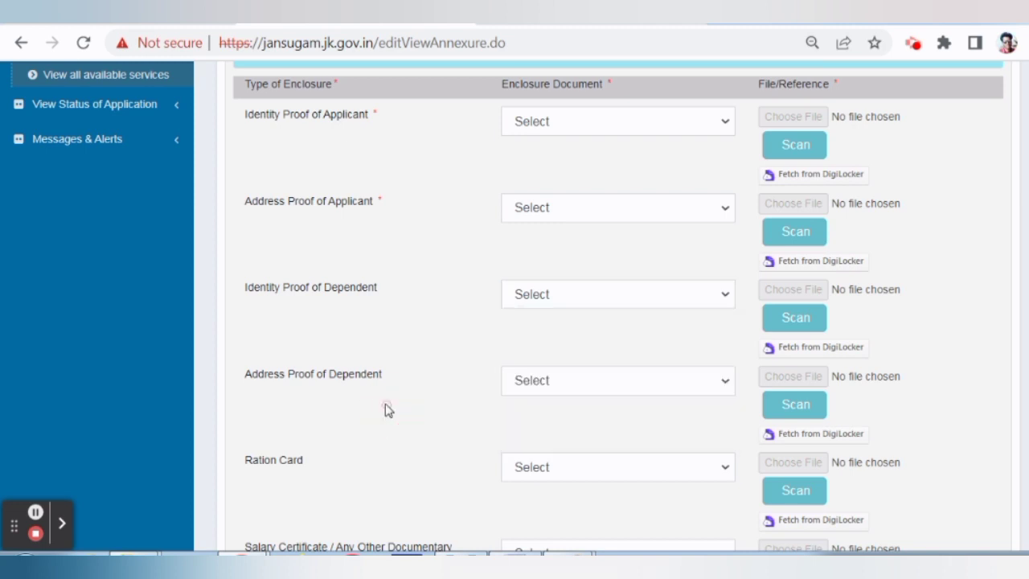
{"action": "scroll", "coordinate": [423, 362], "scroll_direction": "down", "scroll_amount": 3}
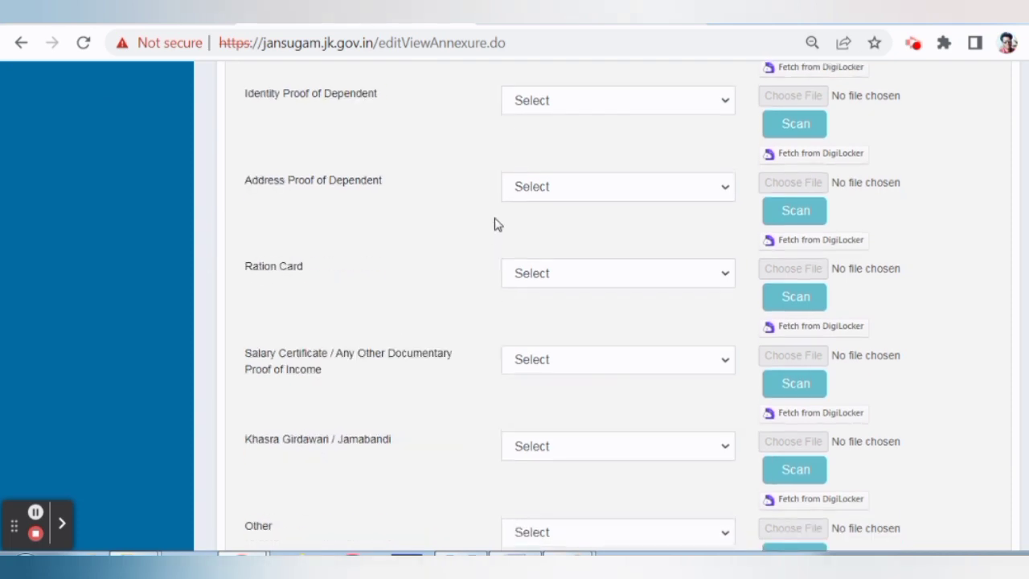
{"action": "left_click", "coordinate": [526, 186]}
{"action": "scroll", "coordinate": [325, 262], "scroll_direction": "up", "scroll_amount": 1}
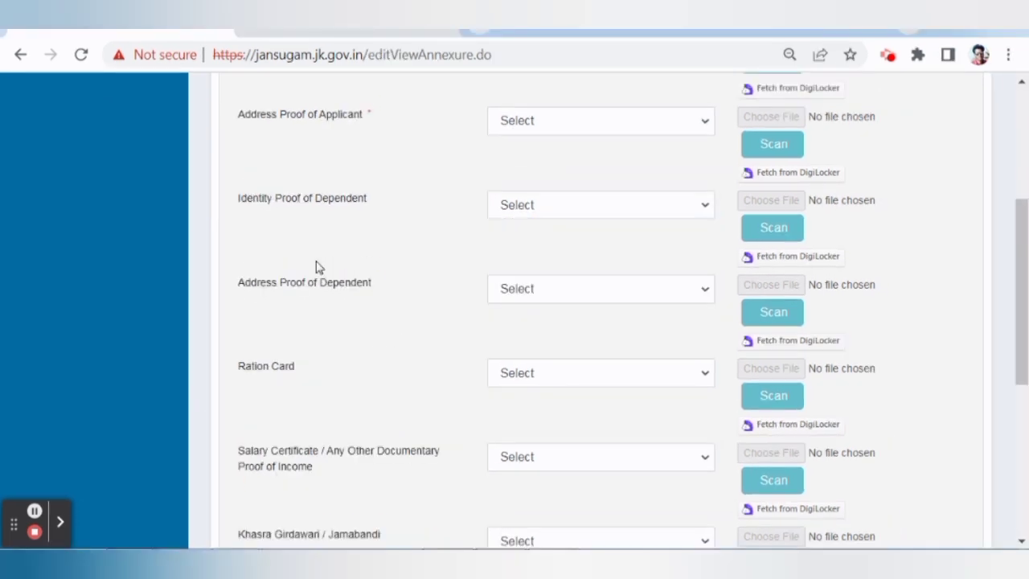
{"action": "left_click", "coordinate": [502, 293]}
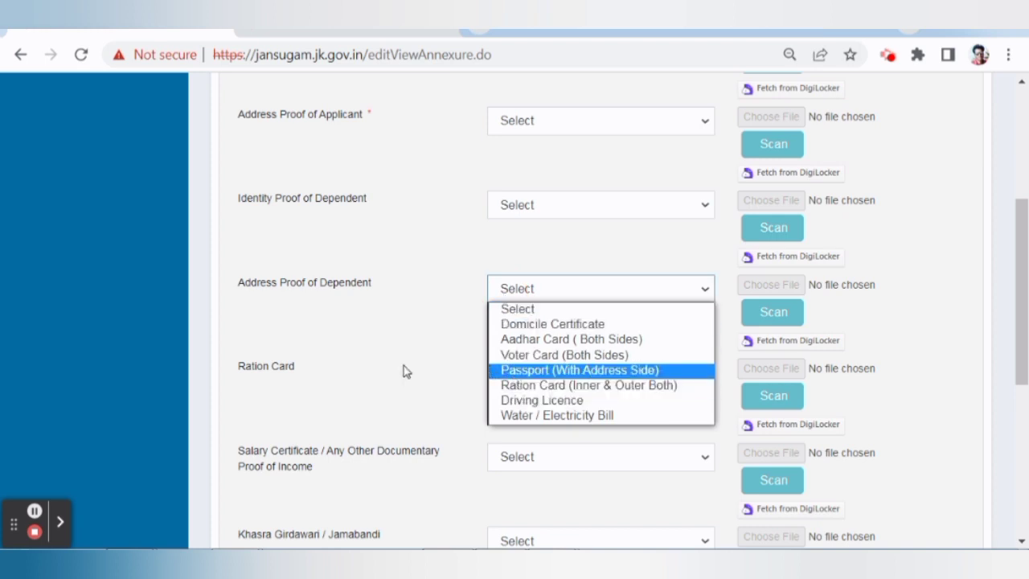
Step: Check the document options for the ration card and the salary or other income proof, without choosing any
{"action": "scroll", "coordinate": [410, 353], "scroll_direction": "down", "scroll_amount": 1}
{"action": "scroll", "coordinate": [416, 342], "scroll_direction": "down", "scroll_amount": 2}
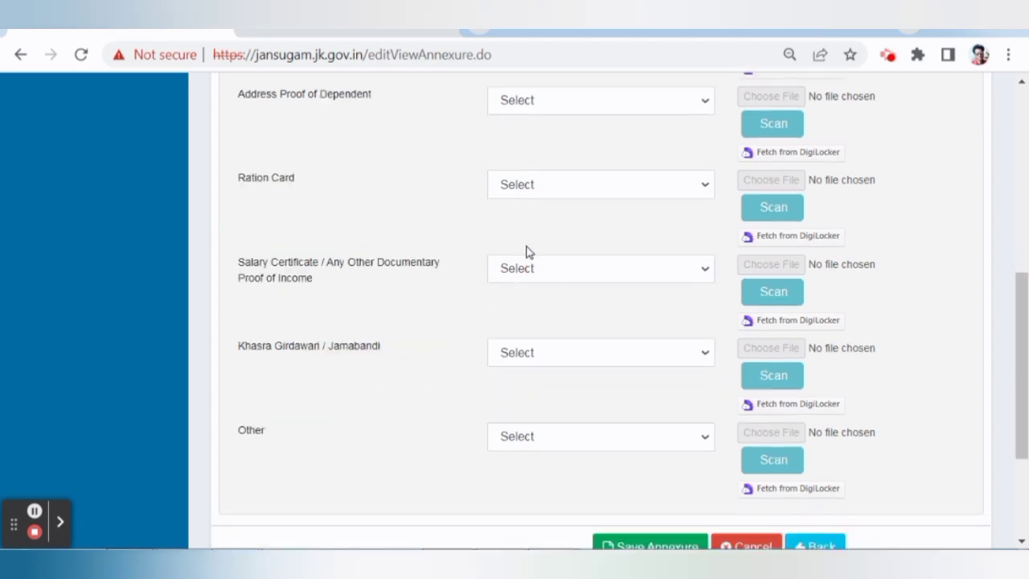
{"action": "left_click", "coordinate": [516, 193]}
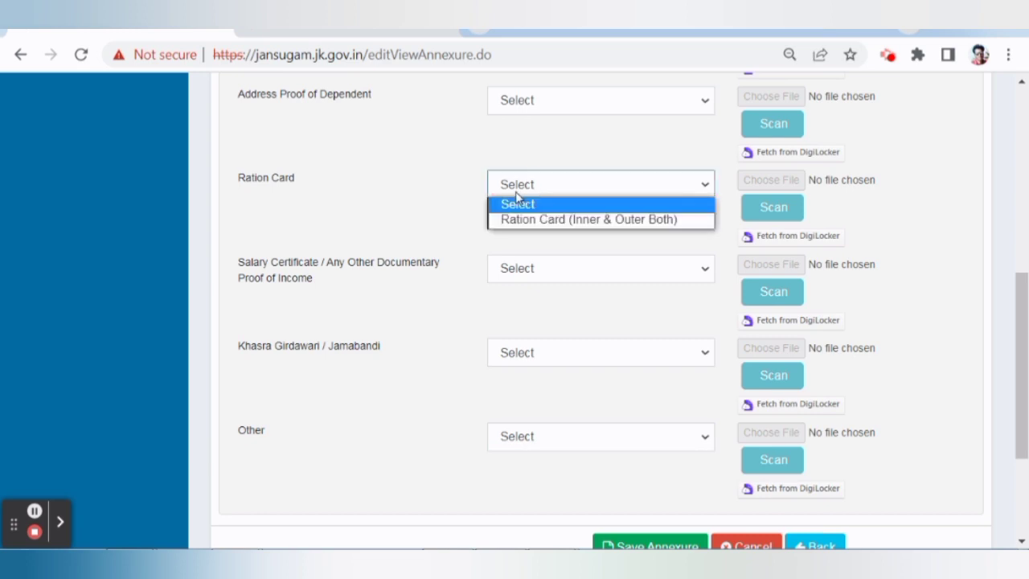
{"action": "left_click", "coordinate": [440, 207]}
{"action": "scroll", "coordinate": [442, 213], "scroll_direction": "down", "scroll_amount": 1}
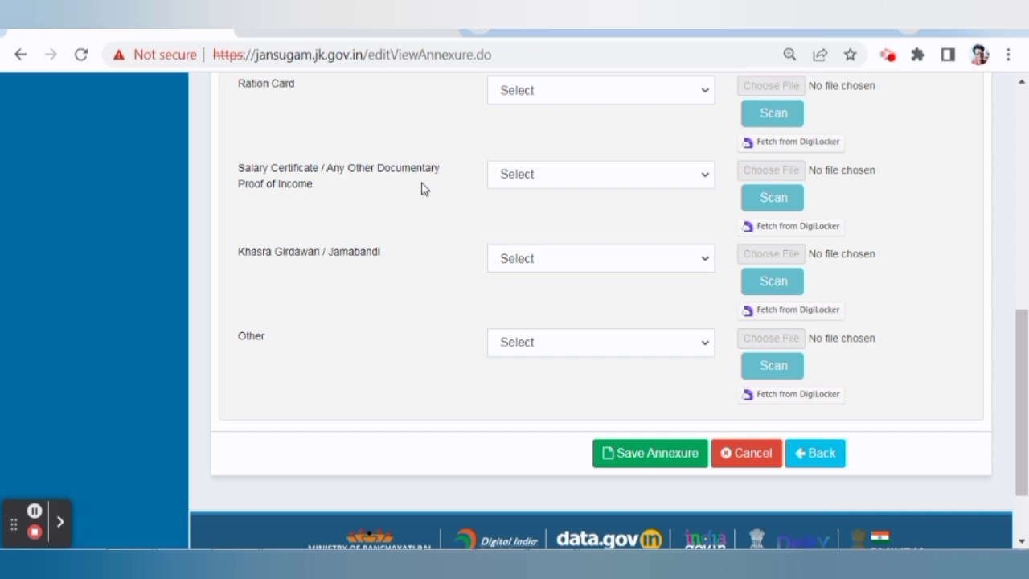
{"action": "left_click", "coordinate": [569, 186]}
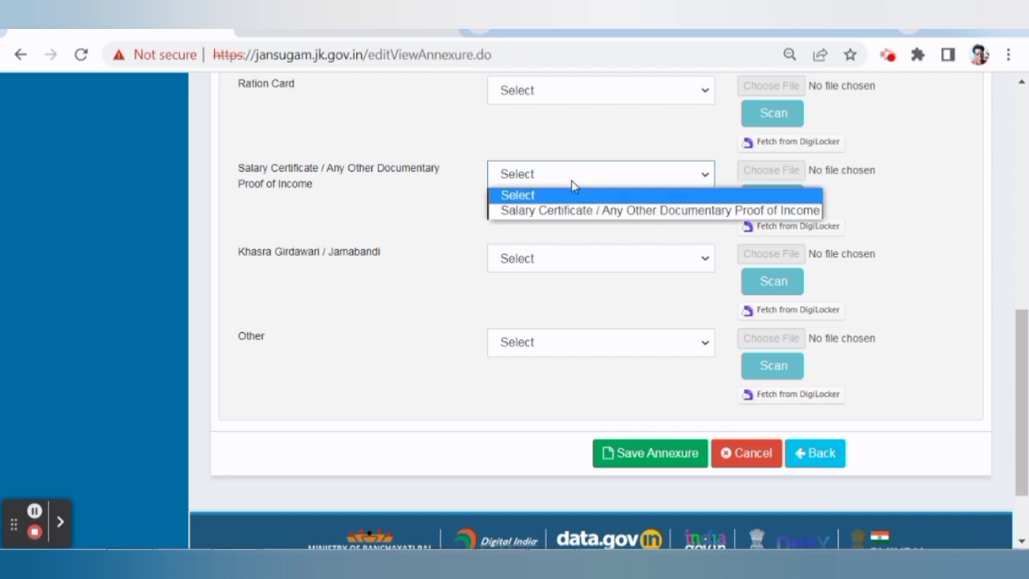
{"action": "left_click", "coordinate": [426, 234]}
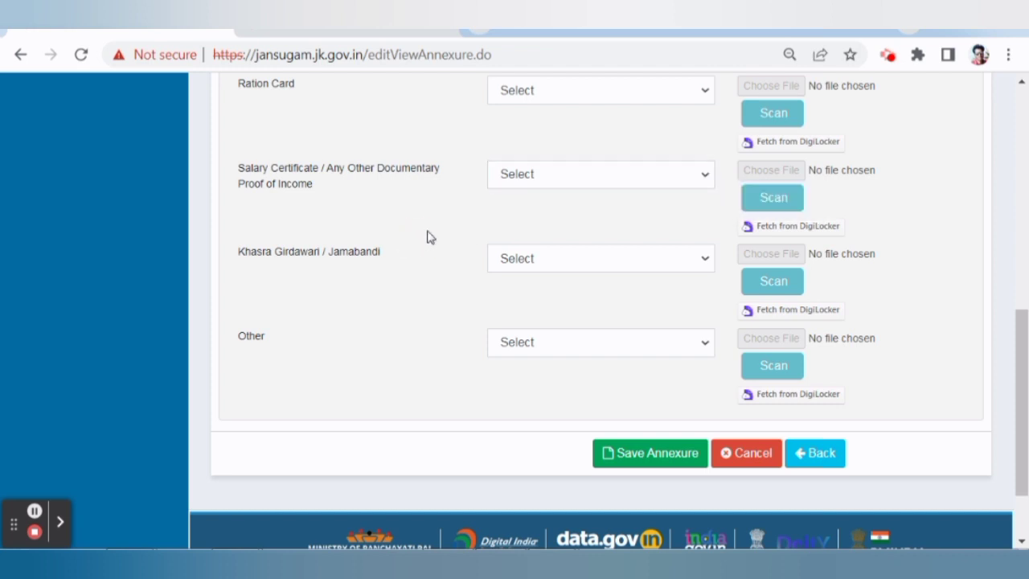
Step: Check the document options for the Khasra Girdawari / Jamabandi and Other enclosures, without choosing any
{"action": "scroll", "coordinate": [388, 218], "scroll_direction": "down", "scroll_amount": 2}
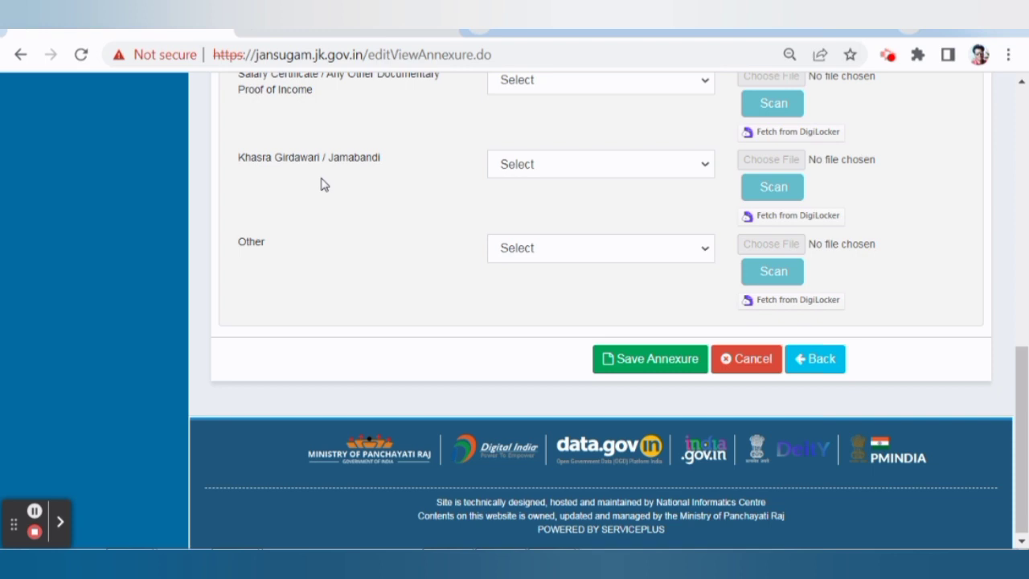
{"action": "left_click", "coordinate": [543, 172]}
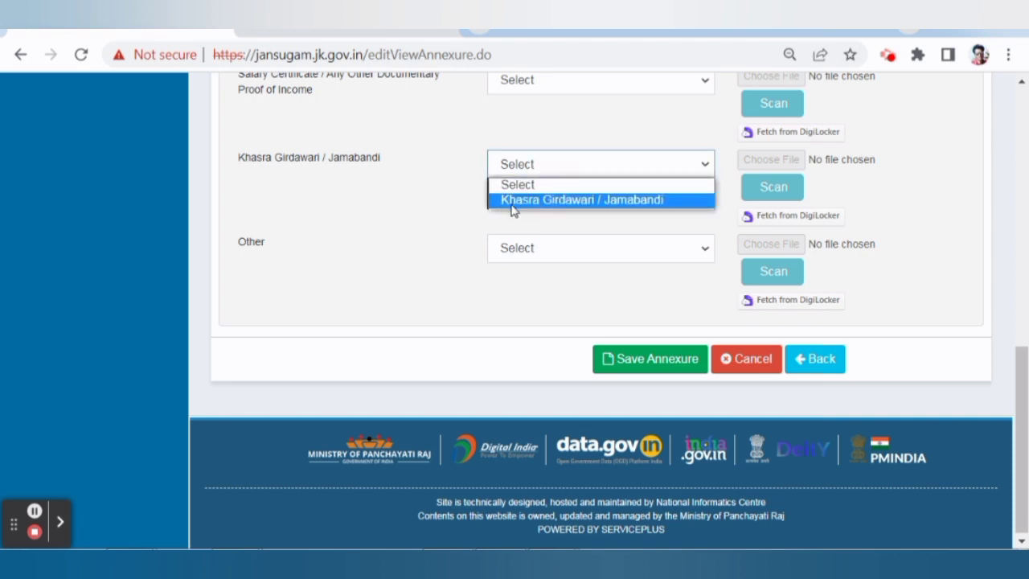
{"action": "left_click", "coordinate": [397, 231]}
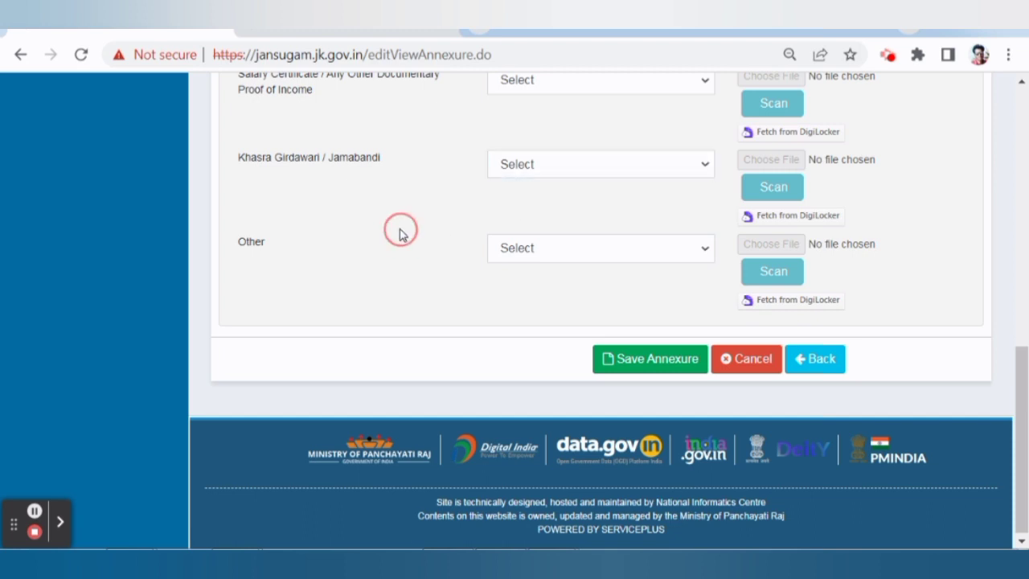
{"action": "left_click", "coordinate": [508, 246]}
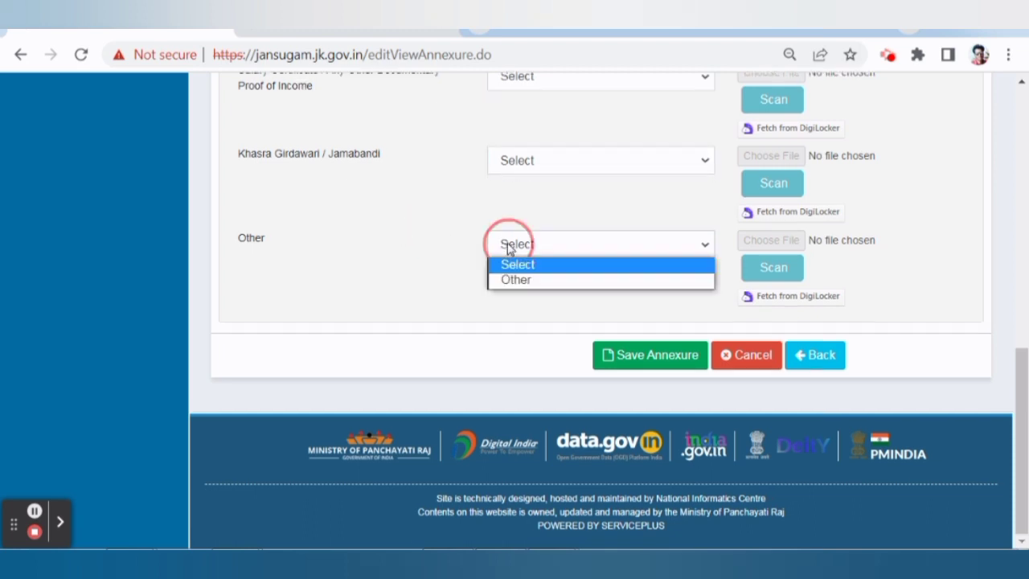
{"action": "left_click", "coordinate": [434, 272]}
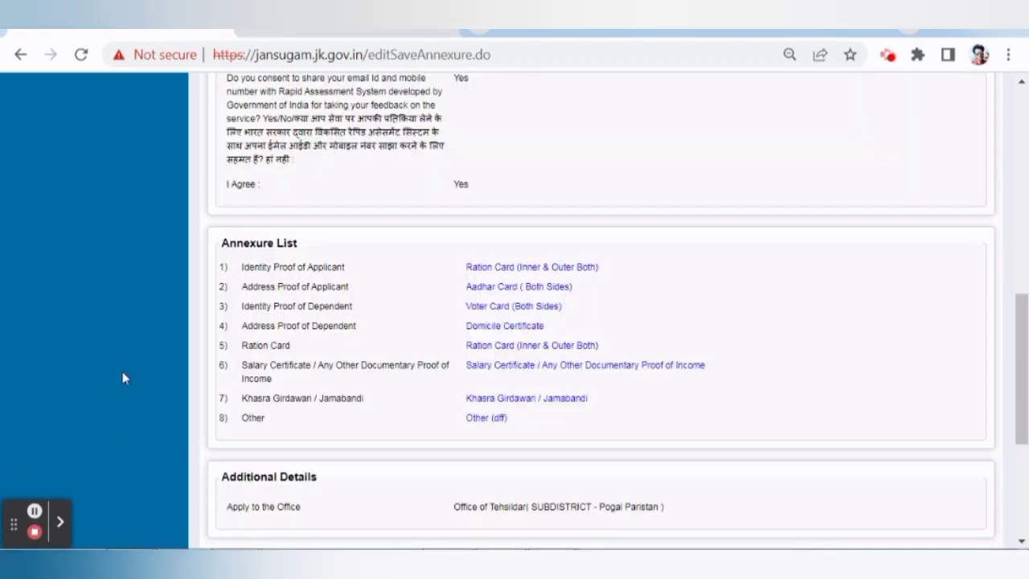
Step: Review the draft application's annexure list and proceed to the payment details page
{"action": "scroll", "coordinate": [122, 377], "scroll_direction": "down", "scroll_amount": 2}
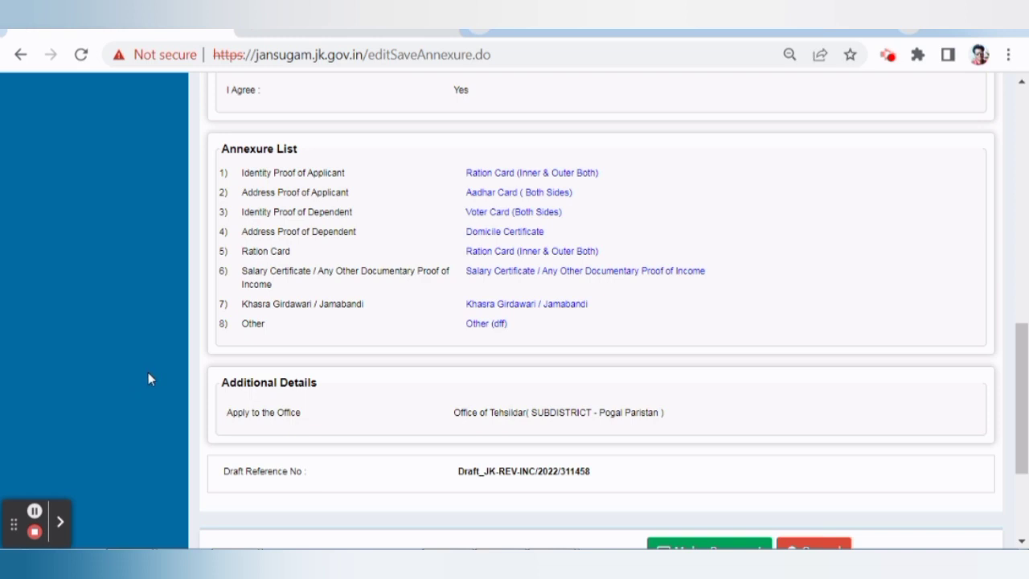
{"action": "scroll", "coordinate": [244, 355], "scroll_direction": "down", "scroll_amount": 4}
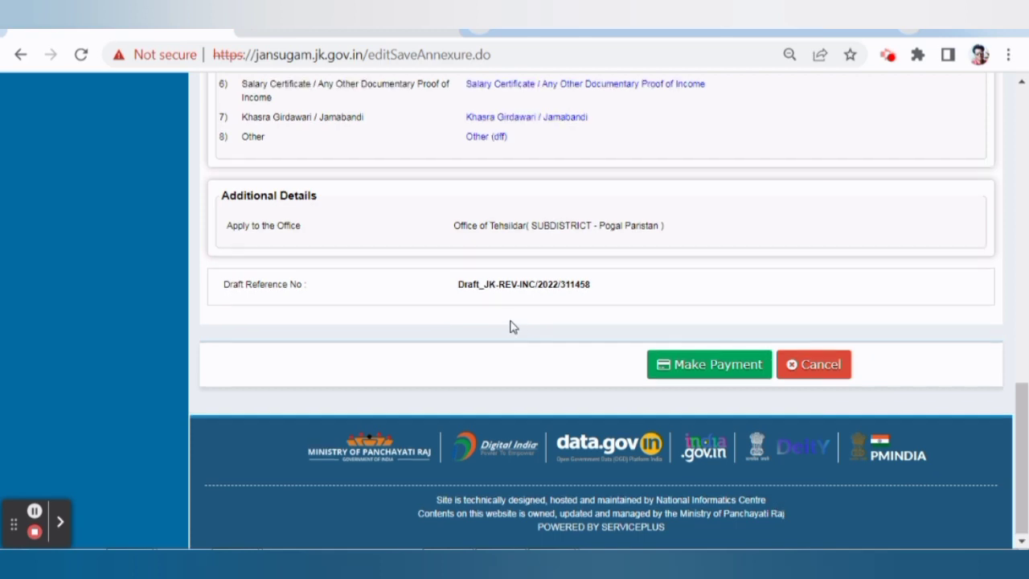
{"action": "scroll", "coordinate": [509, 326], "scroll_direction": "up", "scroll_amount": 7}
{"action": "scroll", "coordinate": [530, 326], "scroll_direction": "down", "scroll_amount": 7}
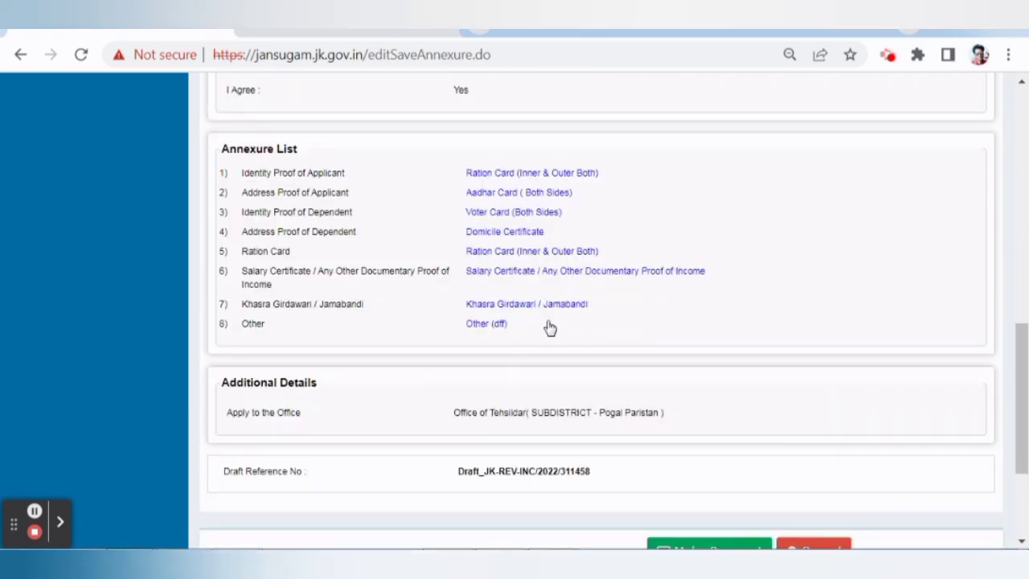
{"action": "left_click", "coordinate": [663, 365]}
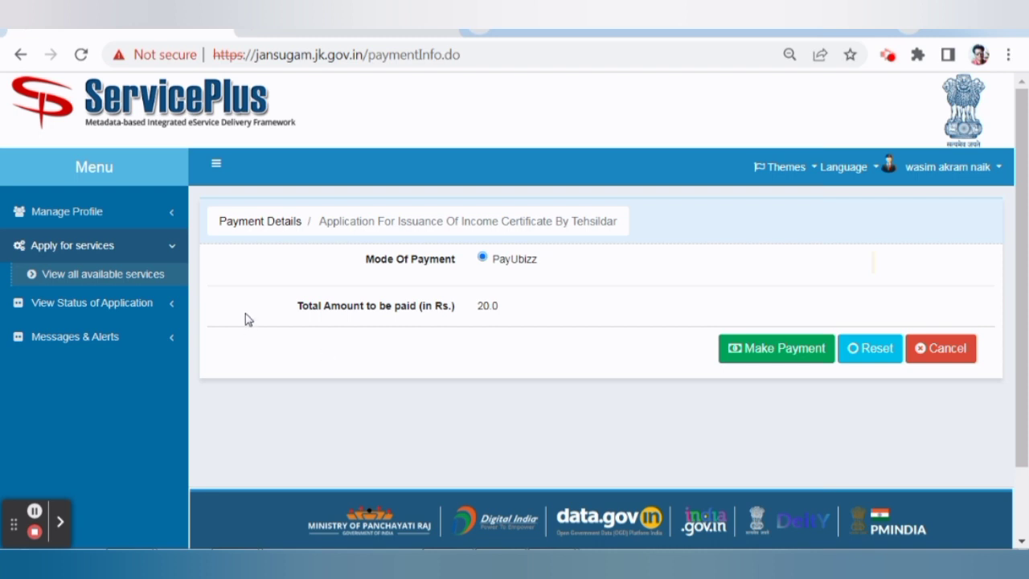
{"action": "scroll", "coordinate": [239, 332], "scroll_direction": "down", "scroll_amount": 2}
{"action": "scroll", "coordinate": [236, 337], "scroll_direction": "up", "scroll_amount": 2}
Step: Open application status tracking and check the application reference number field without entering a number
{"action": "left_click", "coordinate": [123, 305]}
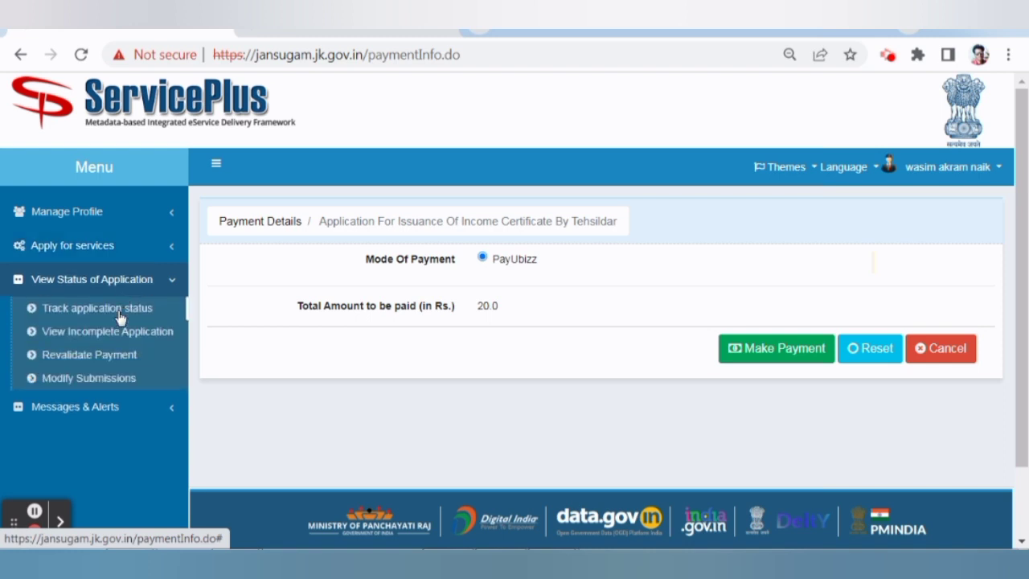
{"action": "left_click", "coordinate": [110, 313]}
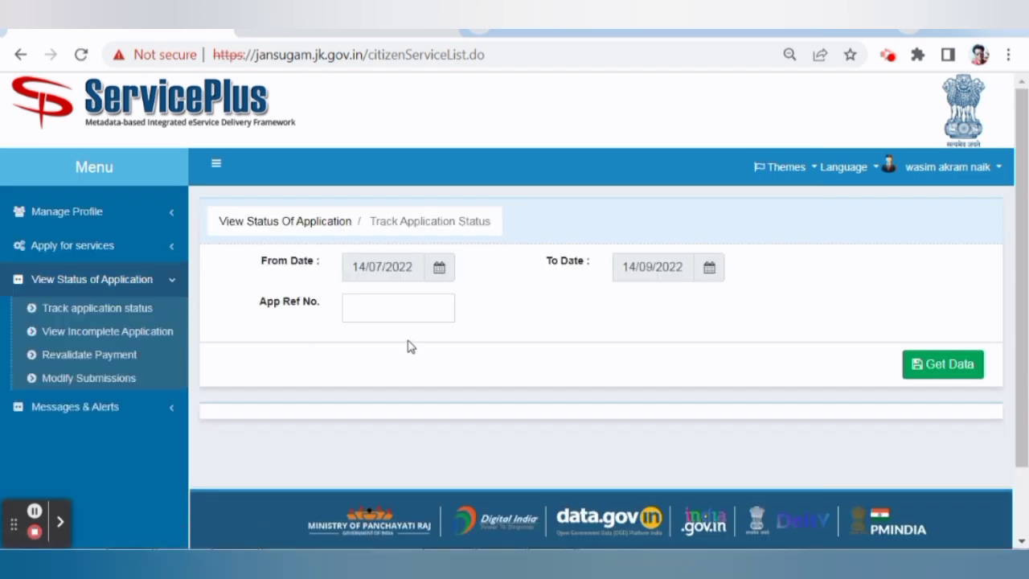
{"action": "left_click", "coordinate": [397, 313]}
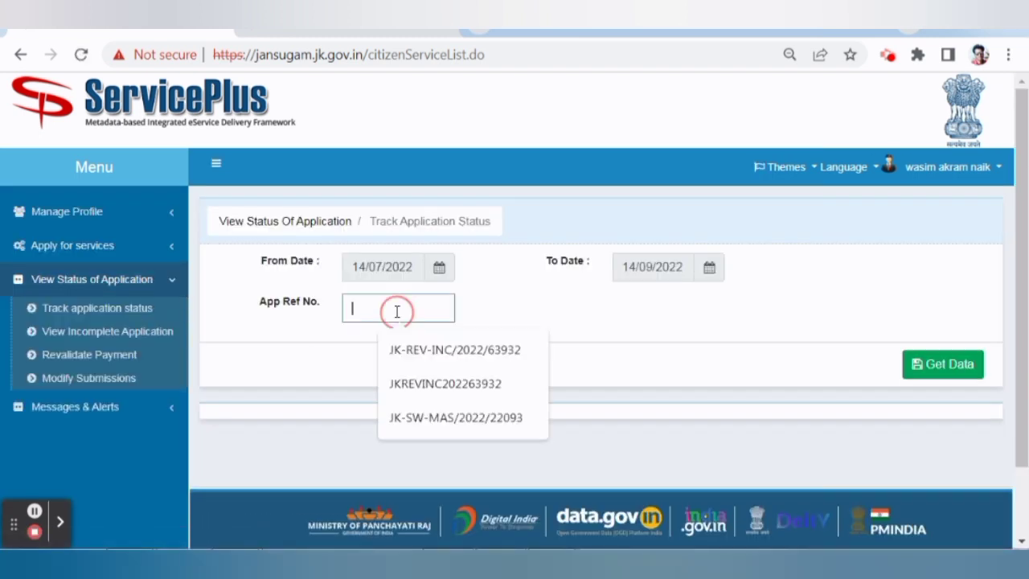
{"action": "left_click", "coordinate": [530, 323]}
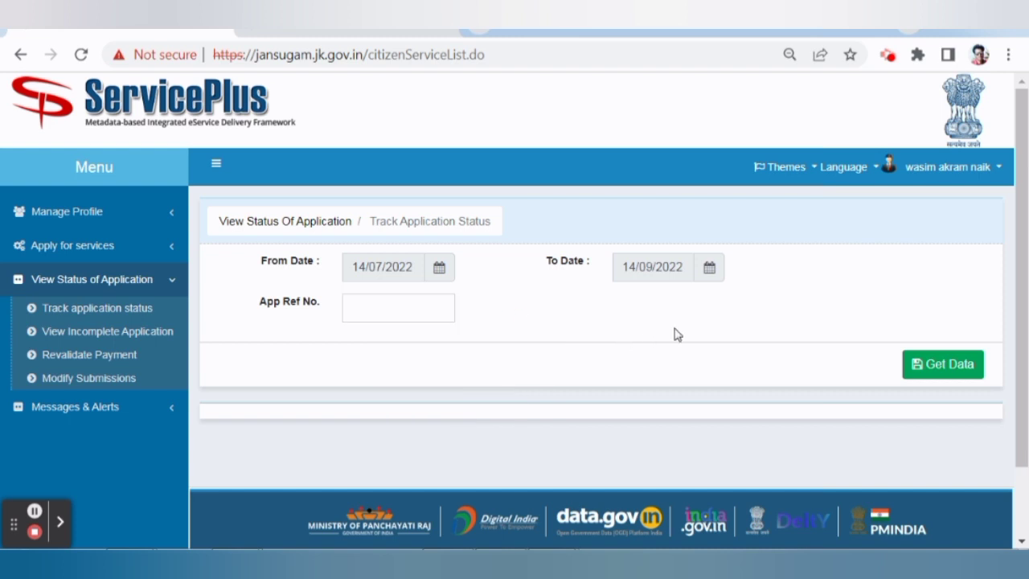